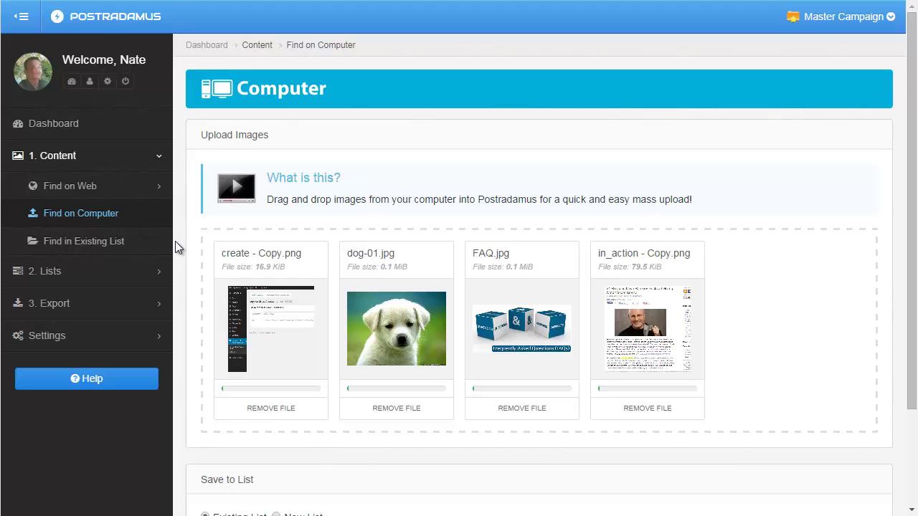
- Search Pinterest for "Golden Doodle" content, keeping already saved content hidden
click(63, 187)
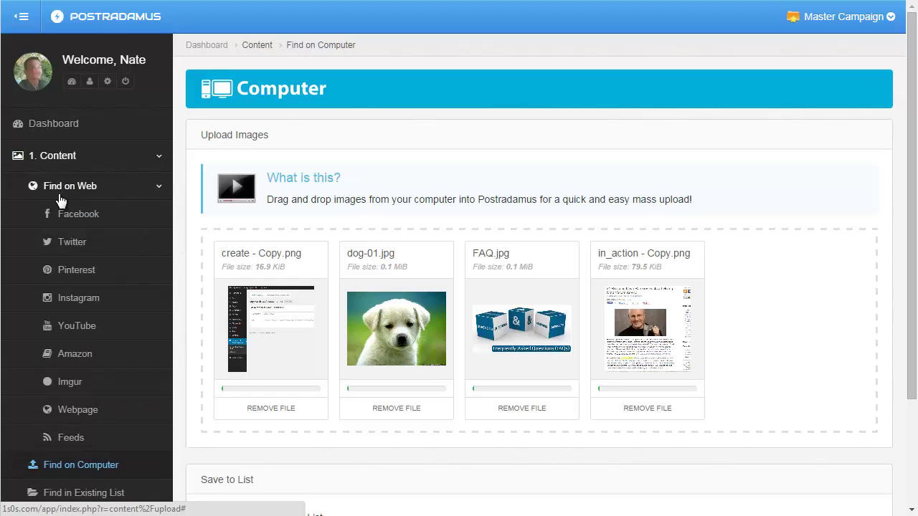
click(82, 267)
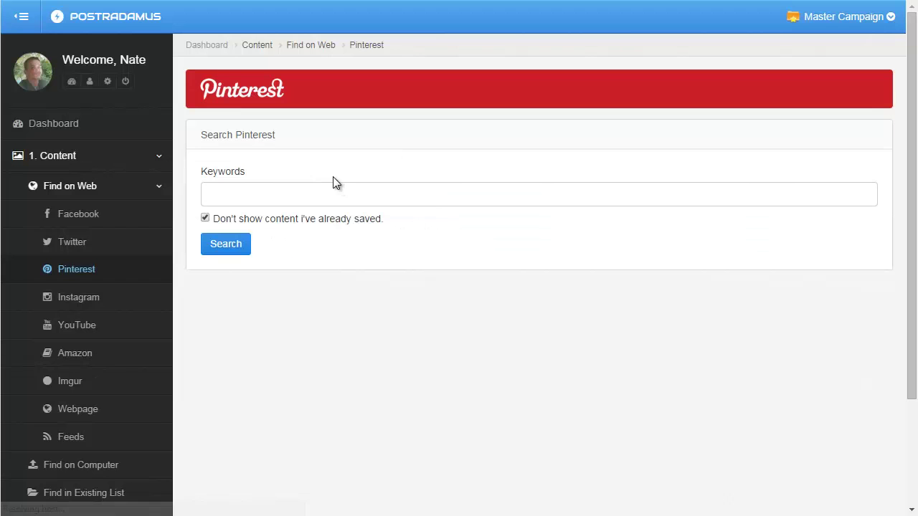
click(286, 191)
text(Go)
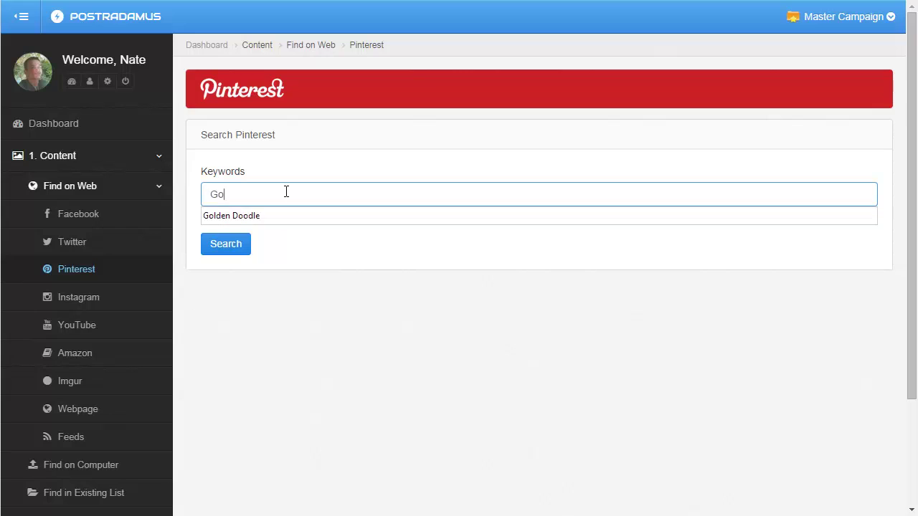
key(Down)
key(Return)
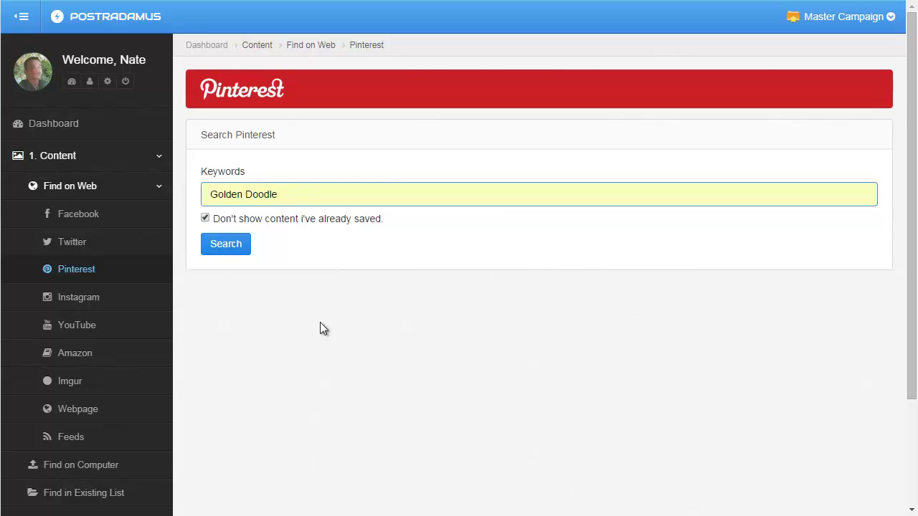
click(238, 249)
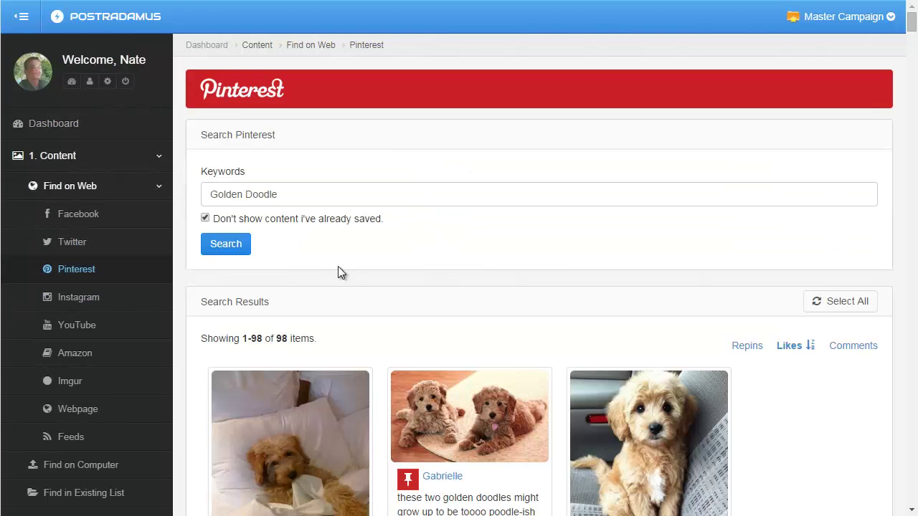
- Select the first three posts in the Golden Doodle search results
scroll(523, 225, down, 5)
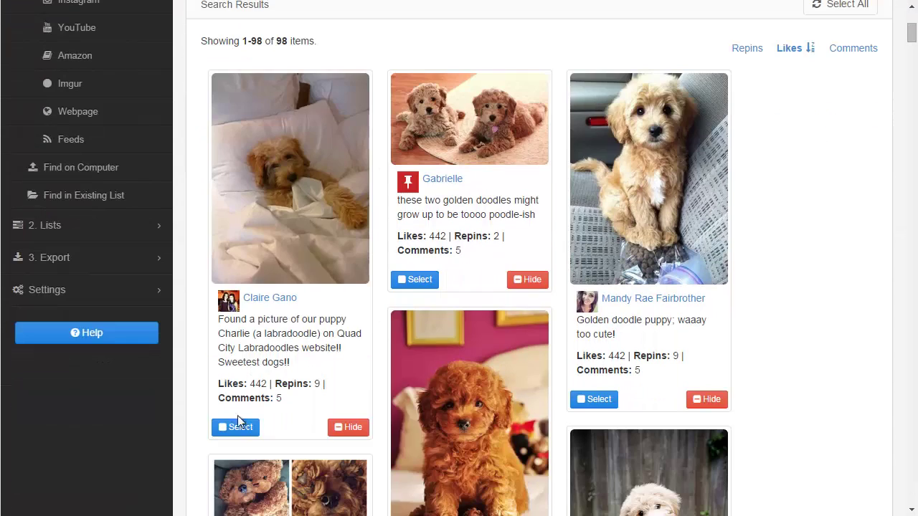
click(237, 425)
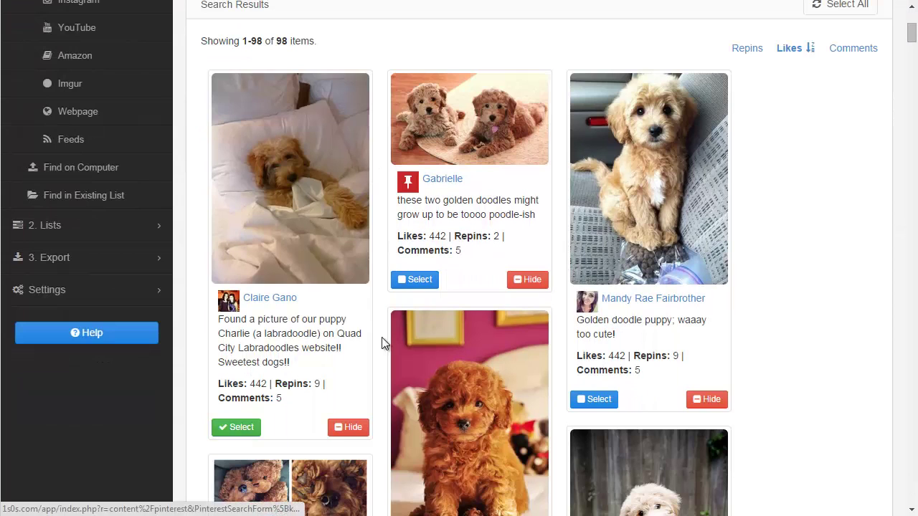
click(416, 281)
click(595, 402)
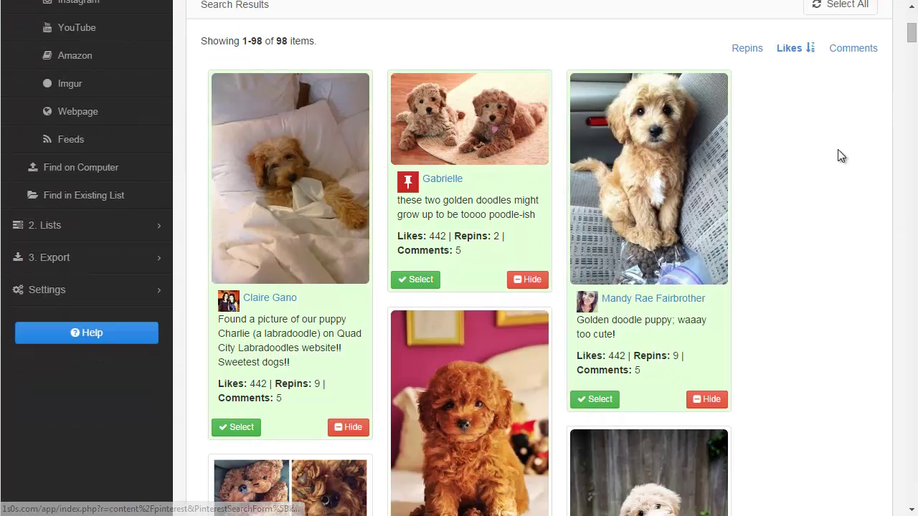
- Select two more posts far down the results: the "Golden Doodle - what a face" post and the chocolate brown Golden Doodles post
scroll(912, 40, down, 14)
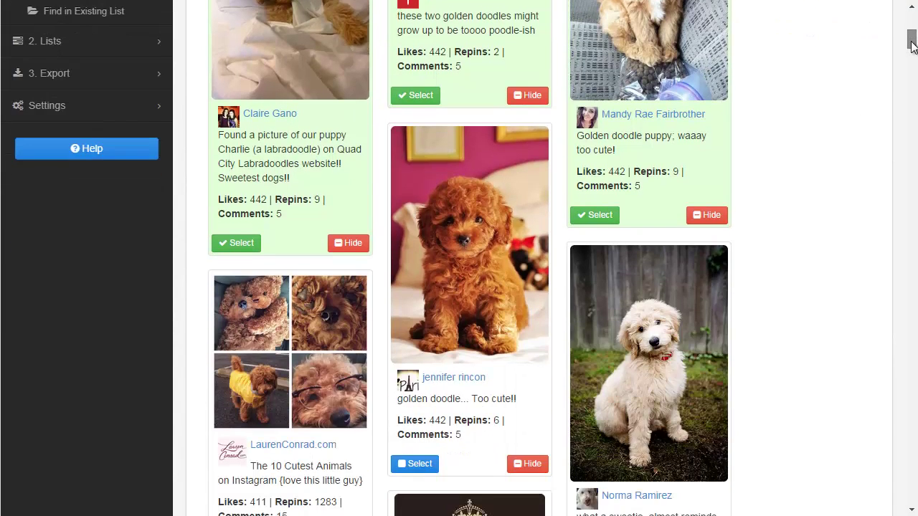
scroll(913, 180, down, 20)
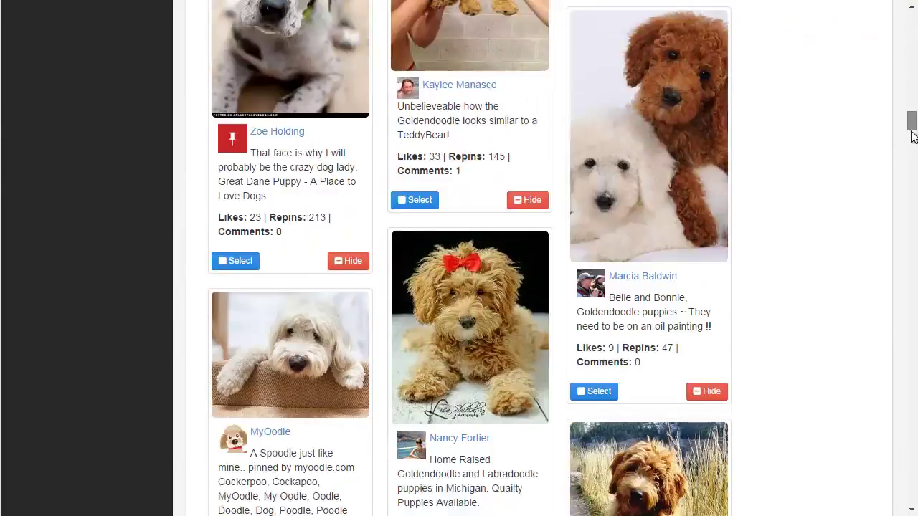
scroll(901, 285, down, 20)
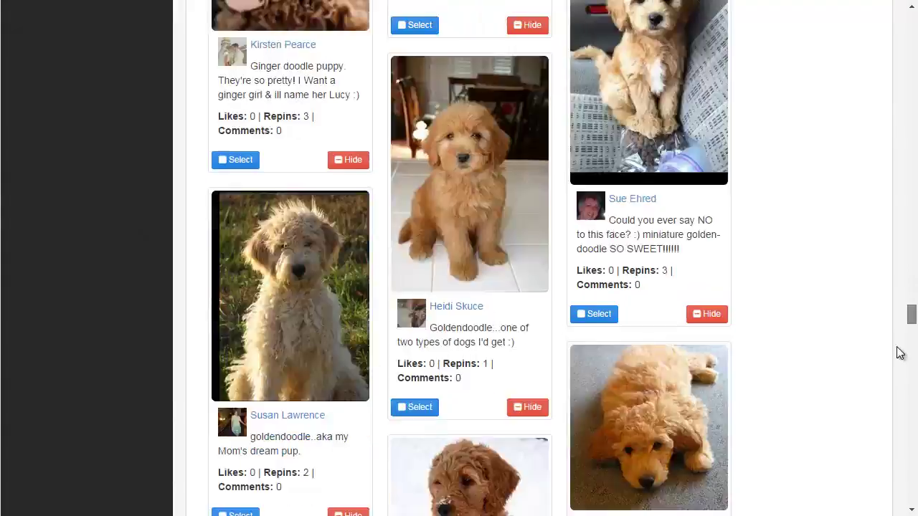
scroll(901, 412, down, 1)
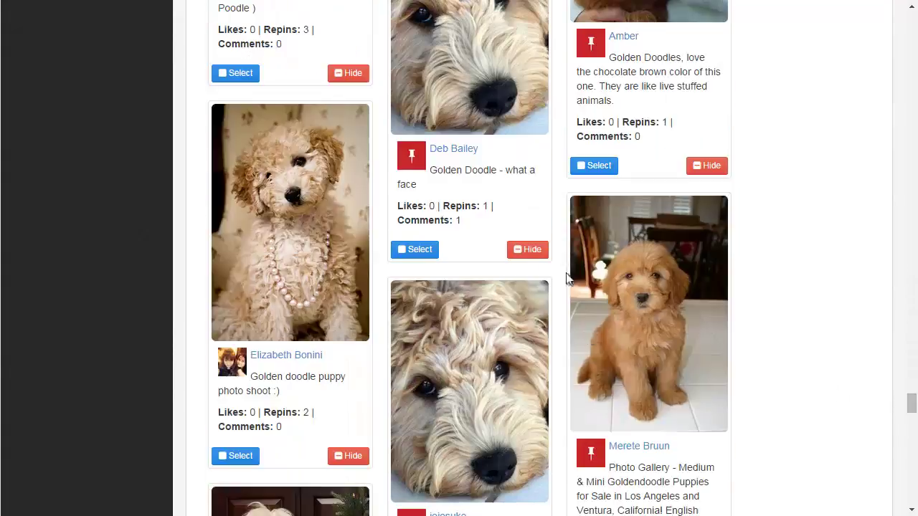
click(430, 253)
click(594, 165)
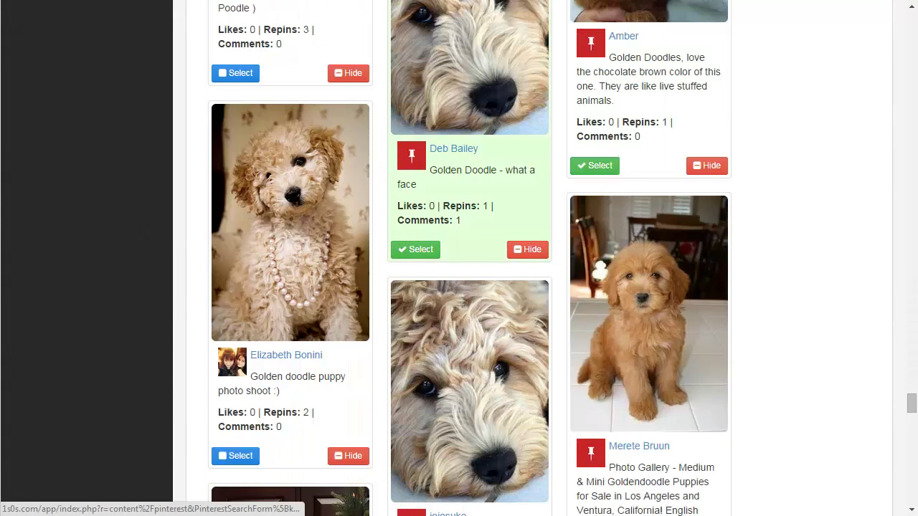
- Check which existing lists are available for saving the selected posts
scroll(912, 423, down, 6)
scroll(912, 441, down, 10)
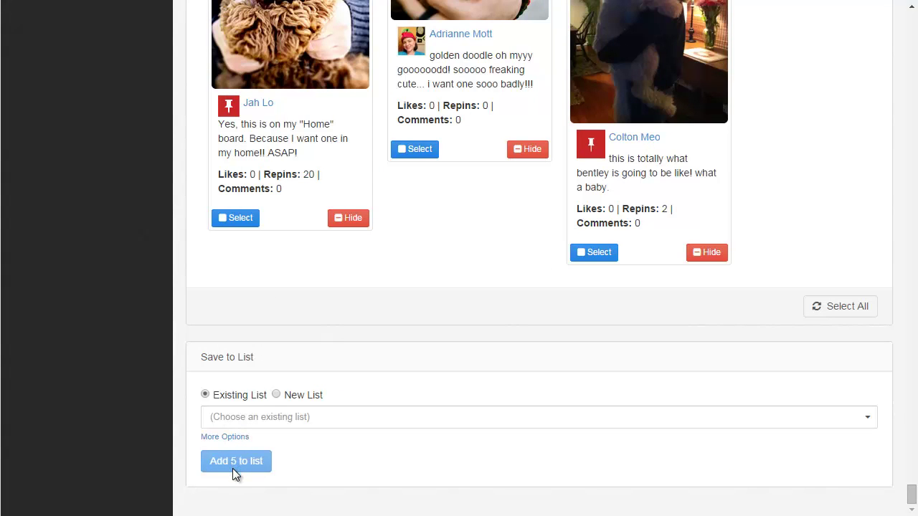
click(273, 424)
click(242, 423)
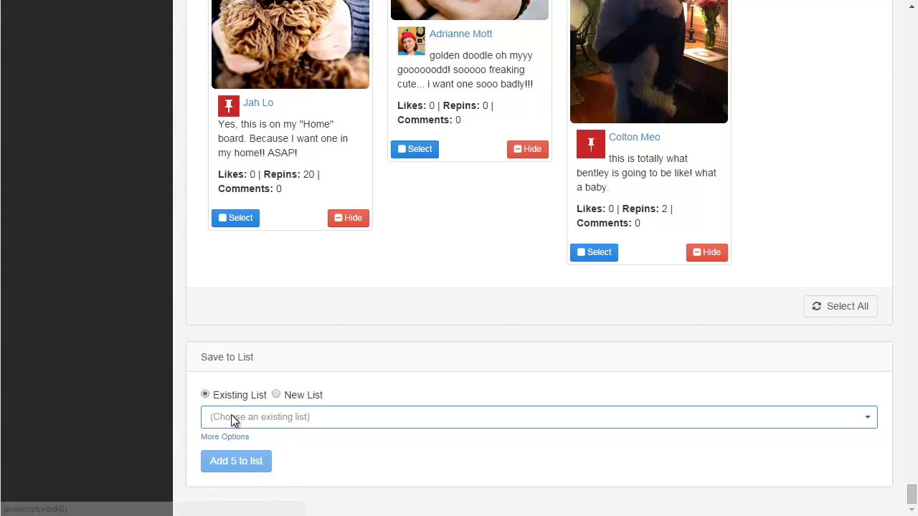
click(233, 423)
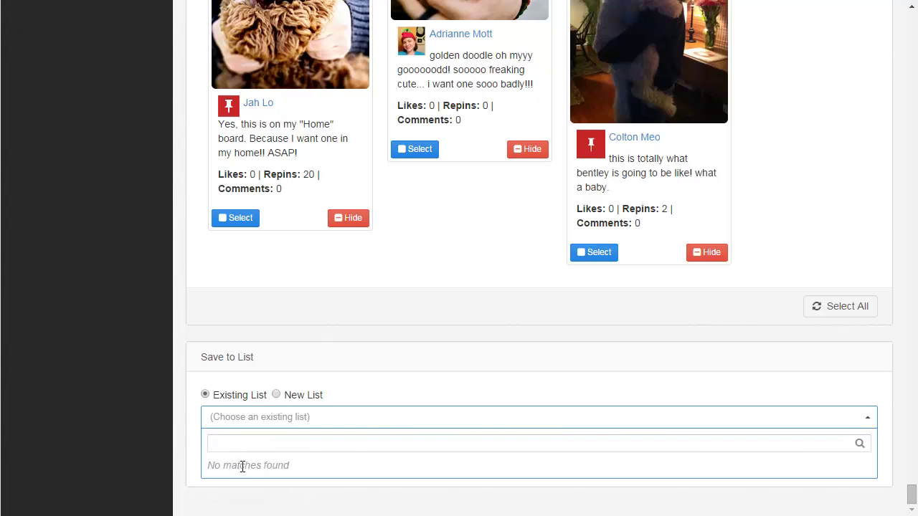
click(231, 401)
- Save the five selected posts to a new list named "Golden Doodle List 1"
click(298, 401)
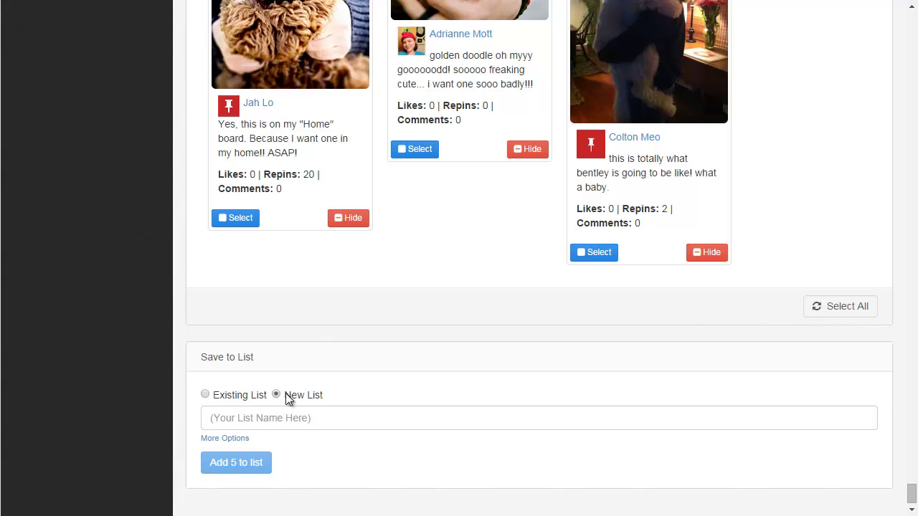
click(260, 418)
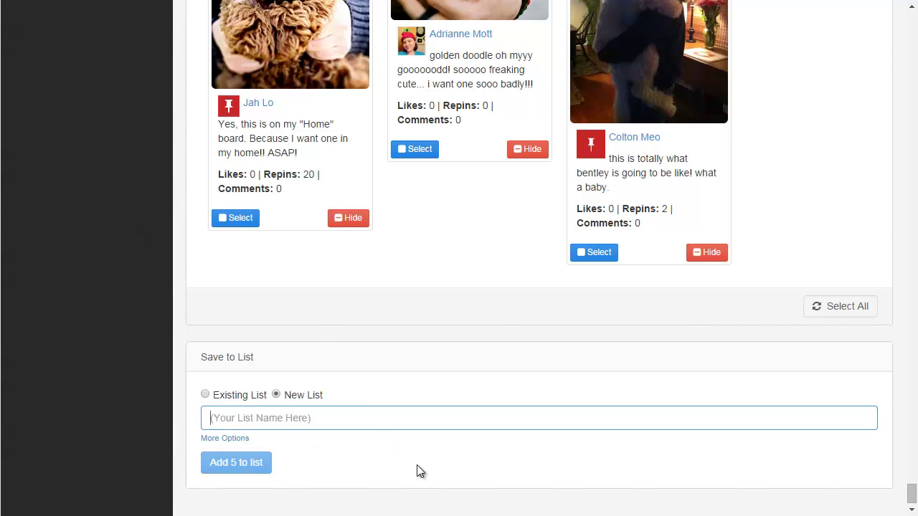
text(Golden Doo)
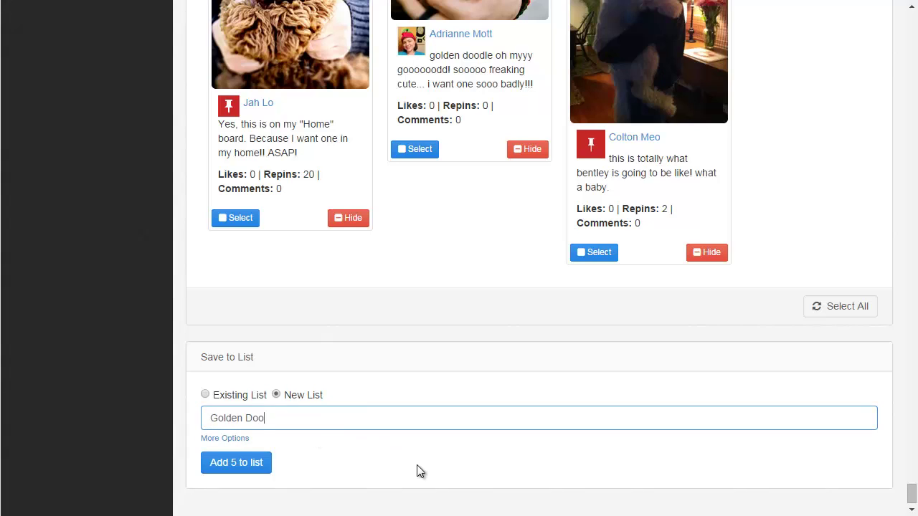
text(dle List 1)
click(242, 468)
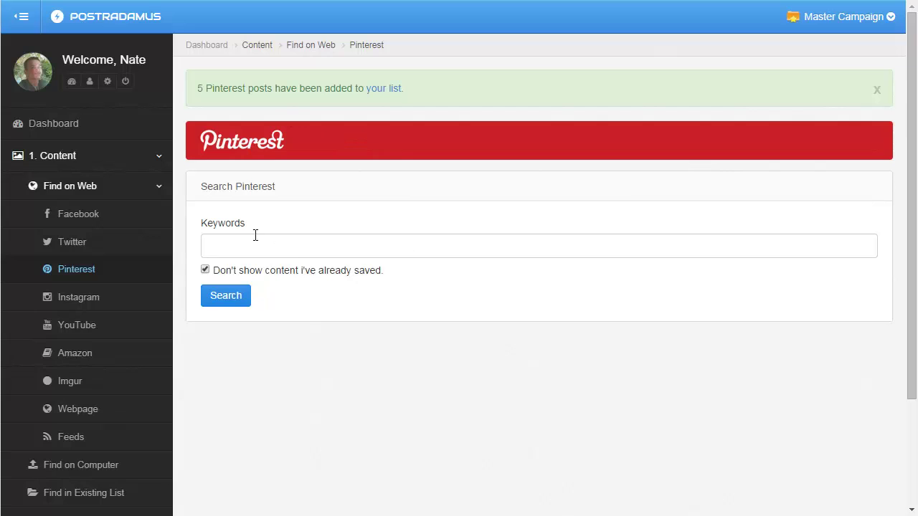
- Run another Pinterest search for "Golden Doodle" that leaves out the content already saved
click(225, 245)
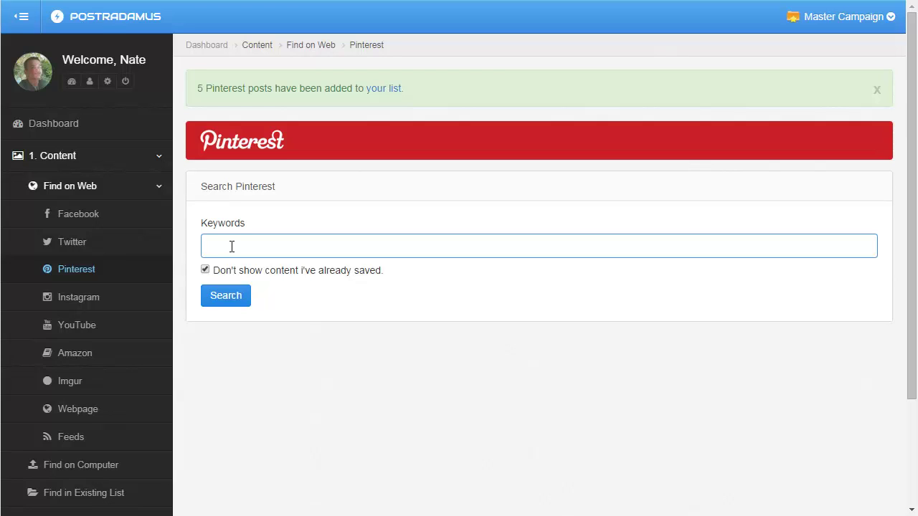
text(Go)
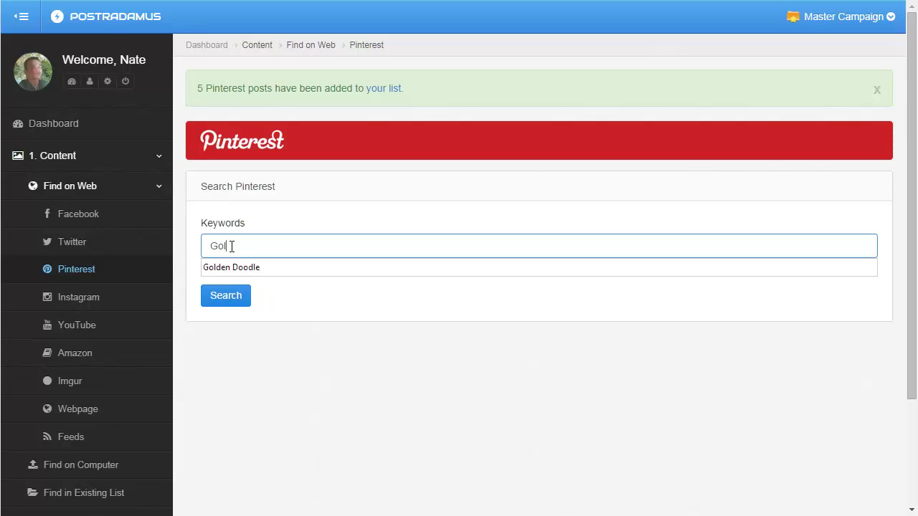
key(Down)
key(Return)
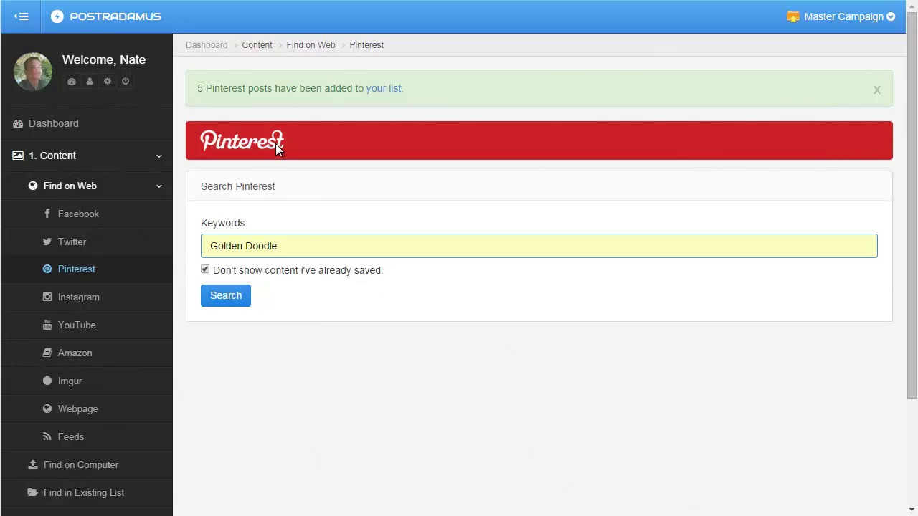
click(228, 299)
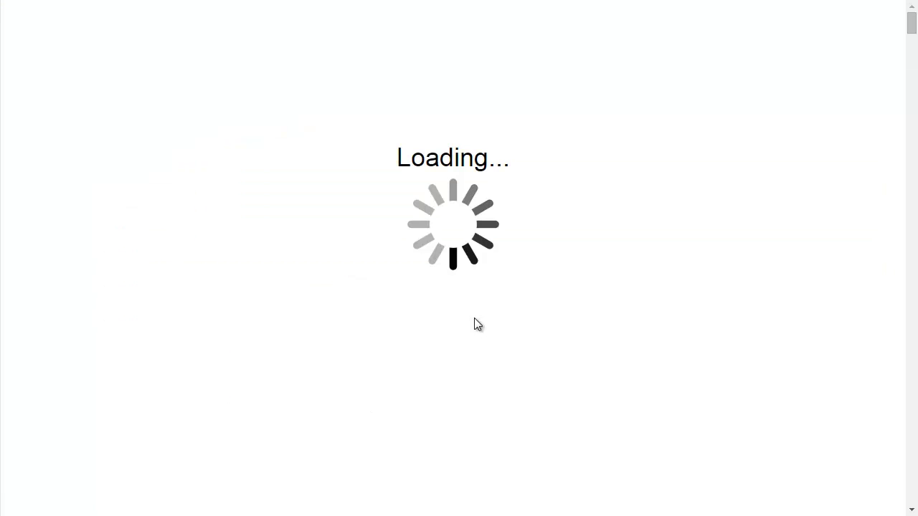
- Select the first two posts in the new search results
scroll(267, 291, down, 2)
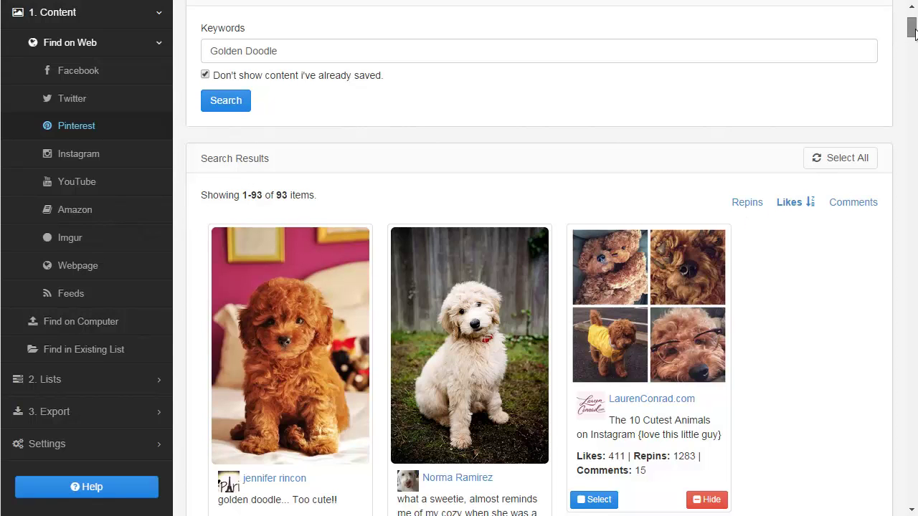
scroll(912, 32, down, 3)
scroll(803, 247, up, 1)
scroll(801, 249, down, 1)
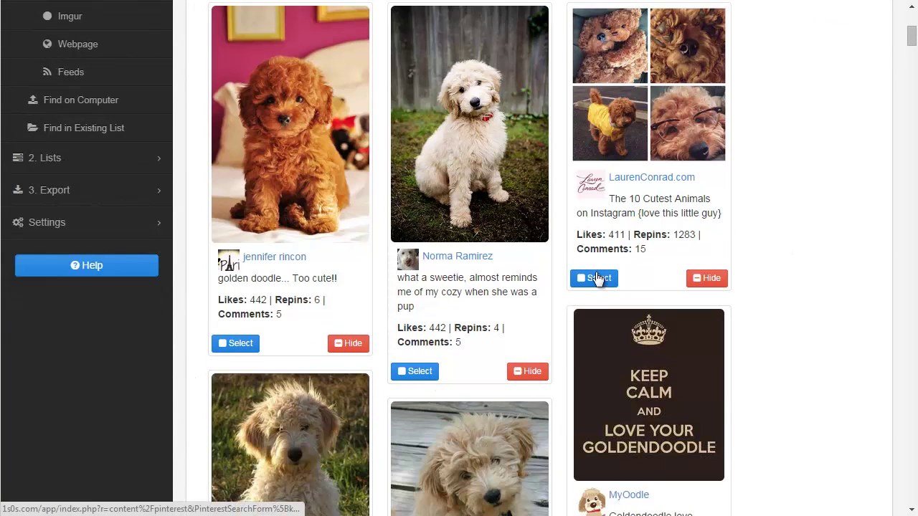
scroll(487, 287, up, 1)
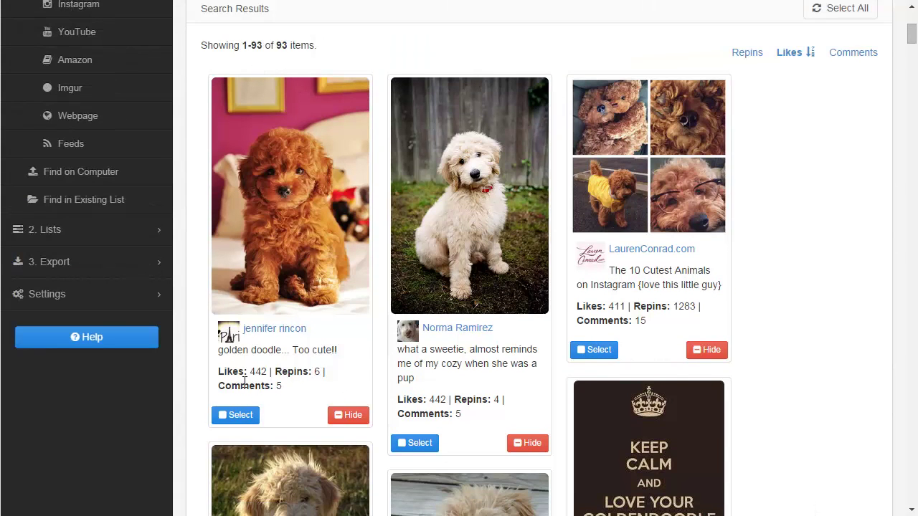
click(231, 418)
click(416, 444)
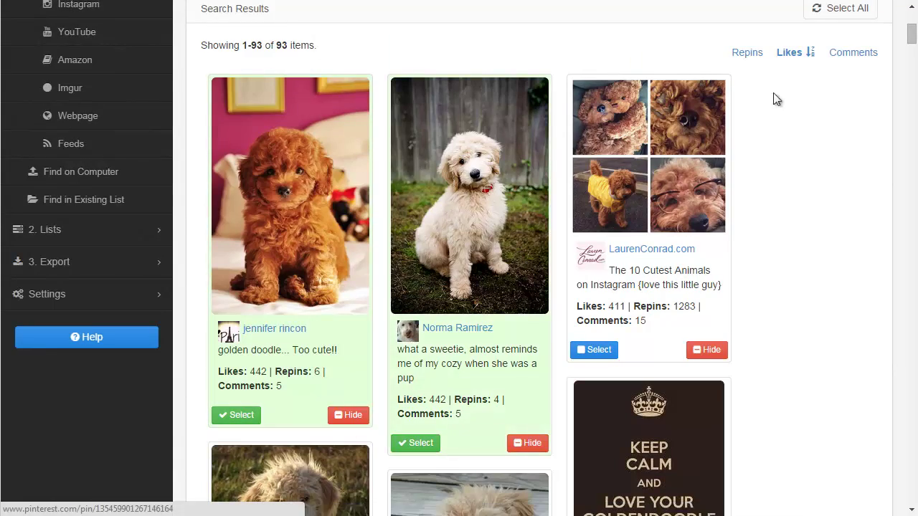
- Add the two selected posts to the existing list "Golden Doodle List 1"
click(911, 64)
drag(911, 63, 882, 511)
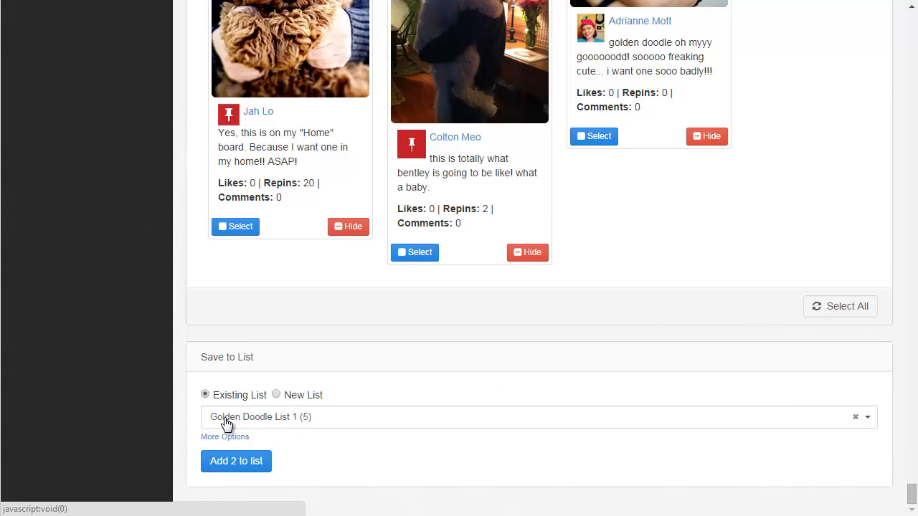
click(247, 464)
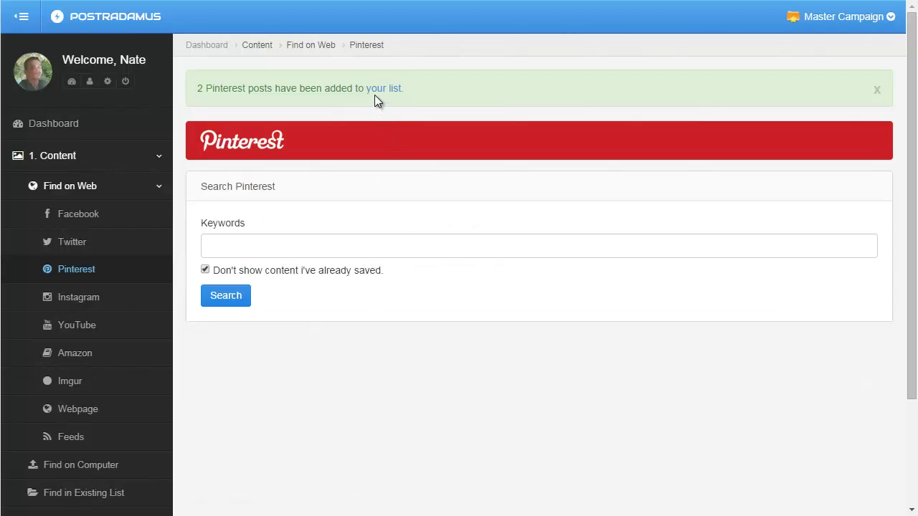
- Open the list that received the posts and look through all its saved Pinterest posts
click(248, 249)
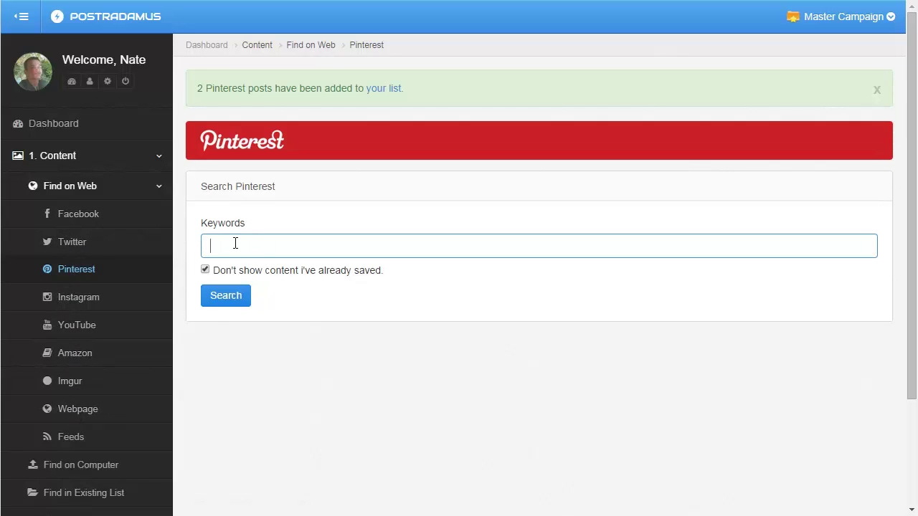
click(379, 88)
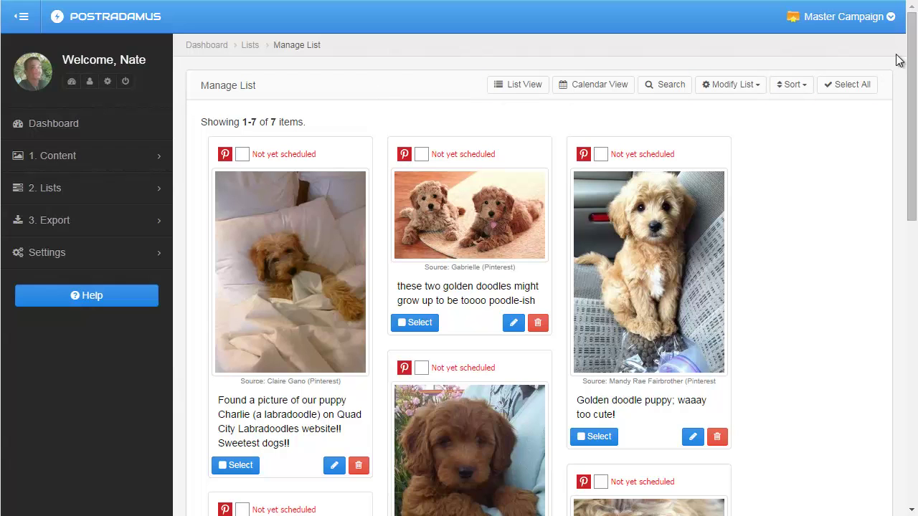
scroll(913, 50, down, 3)
scroll(915, 328, down, 7)
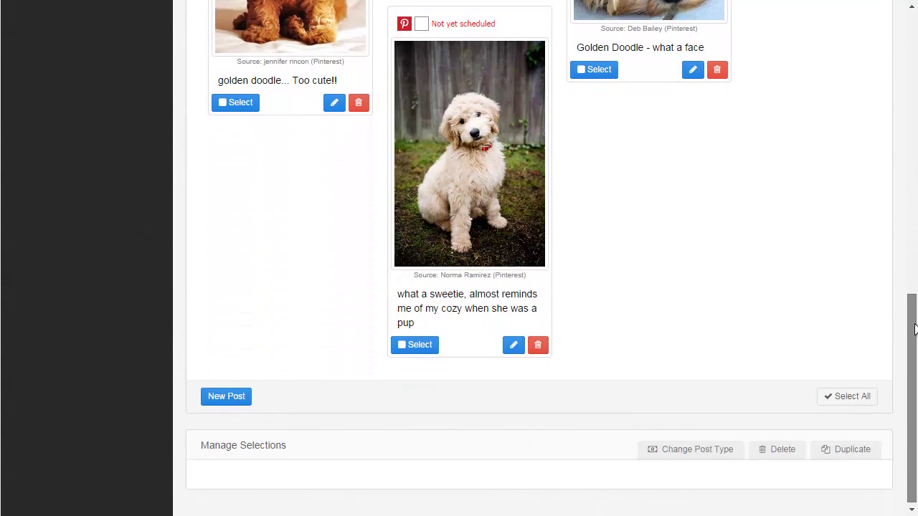
drag(916, 328, 676, 28)
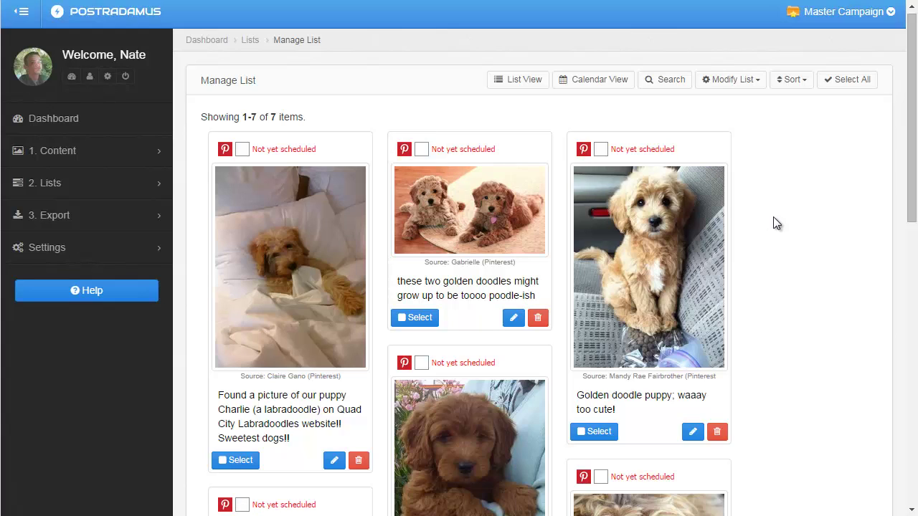
scroll(773, 223, down, 1)
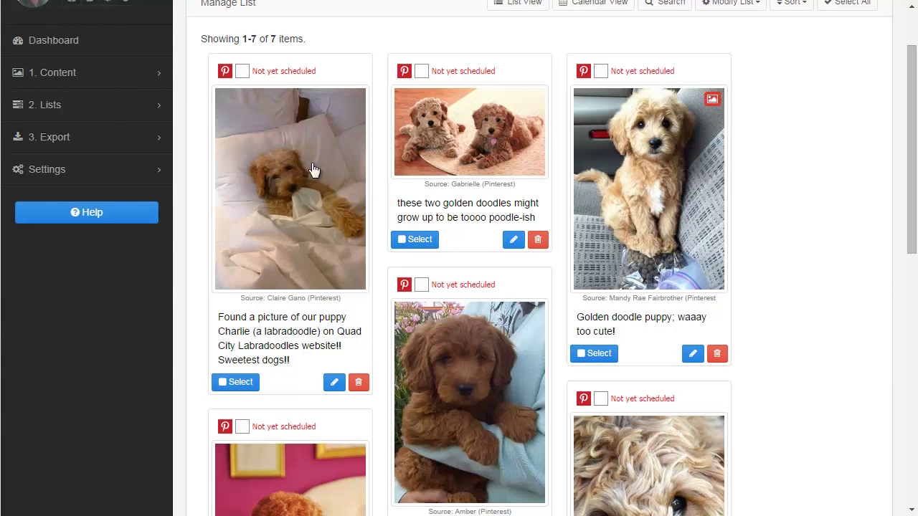
- Append "Add some text to the bottom of it." to the text of the first post in the list and save it
triple_click(224, 322)
drag(908, 104, 908, 78)
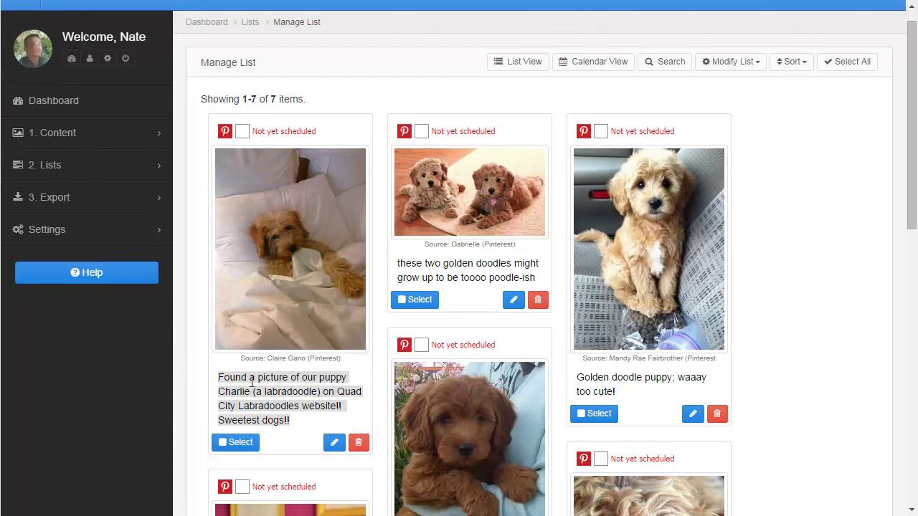
click(252, 383)
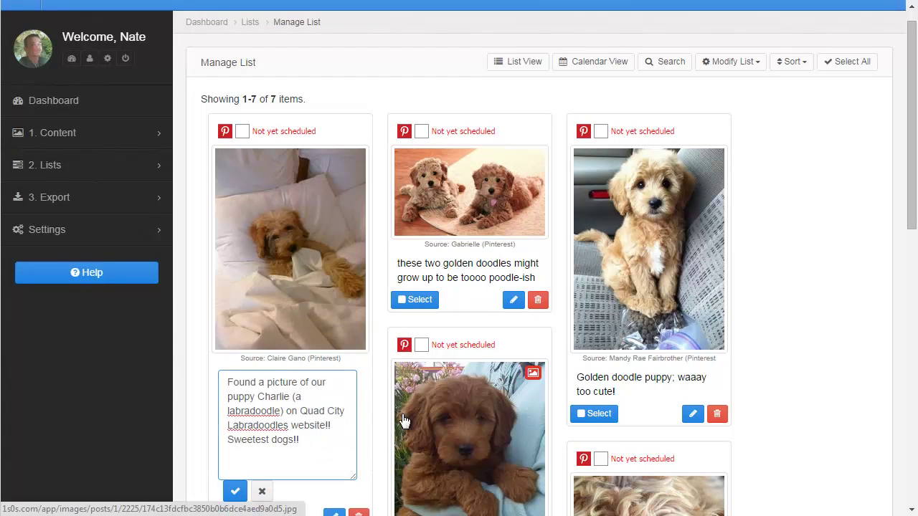
key(ctrl+a)
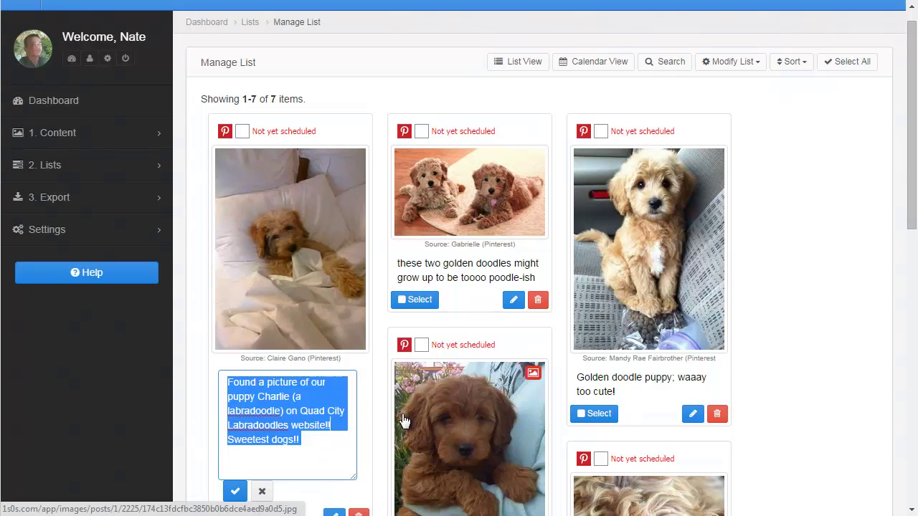
key(End)
text(Add some text to the bottom of it.)
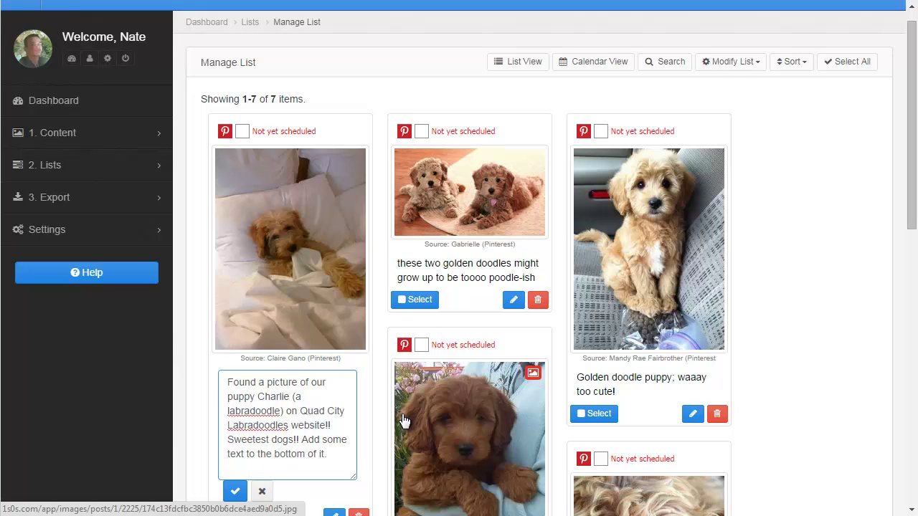
click(235, 493)
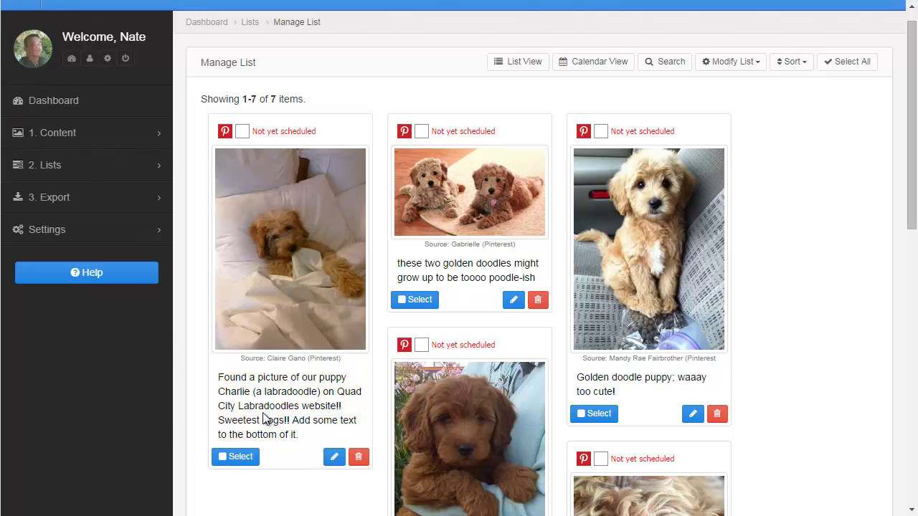
- Open the full editing form of the first post and review its text, link, image and post type fields
click(335, 460)
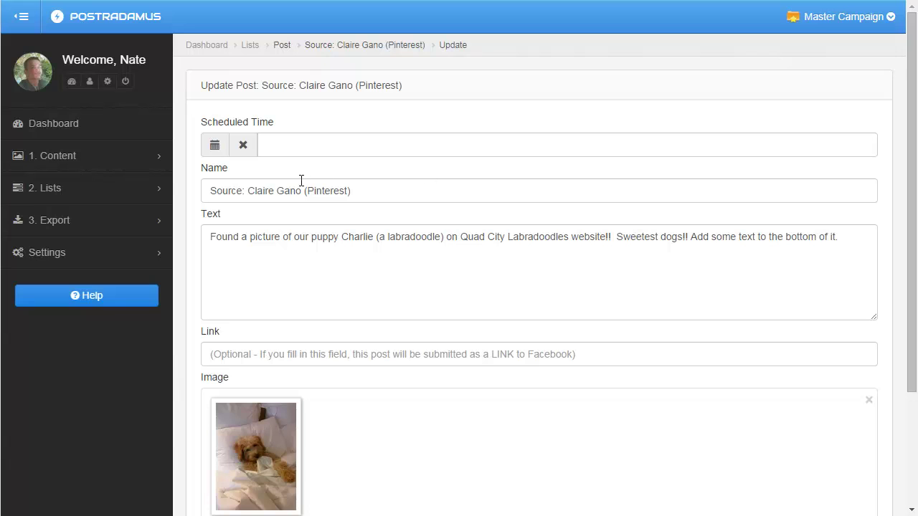
scroll(192, 203, down, 1)
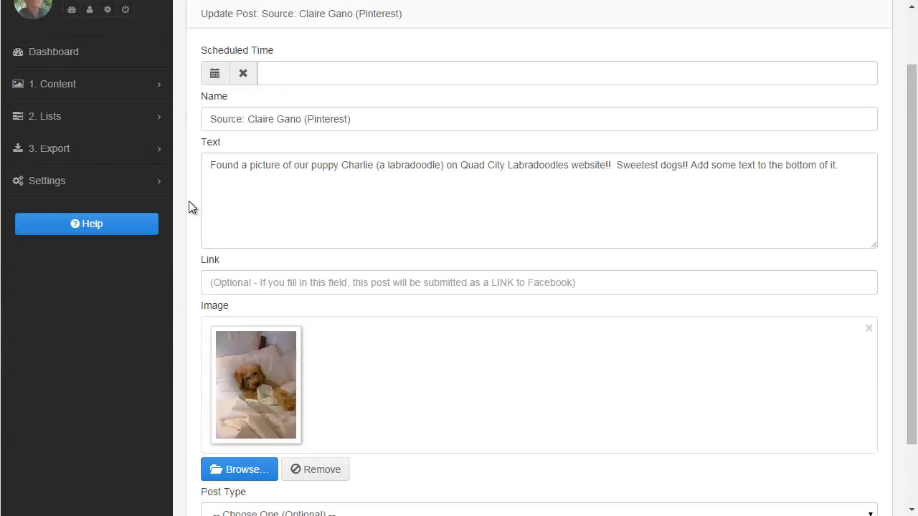
scroll(190, 205, up, 1)
scroll(194, 207, down, 2)
click(237, 209)
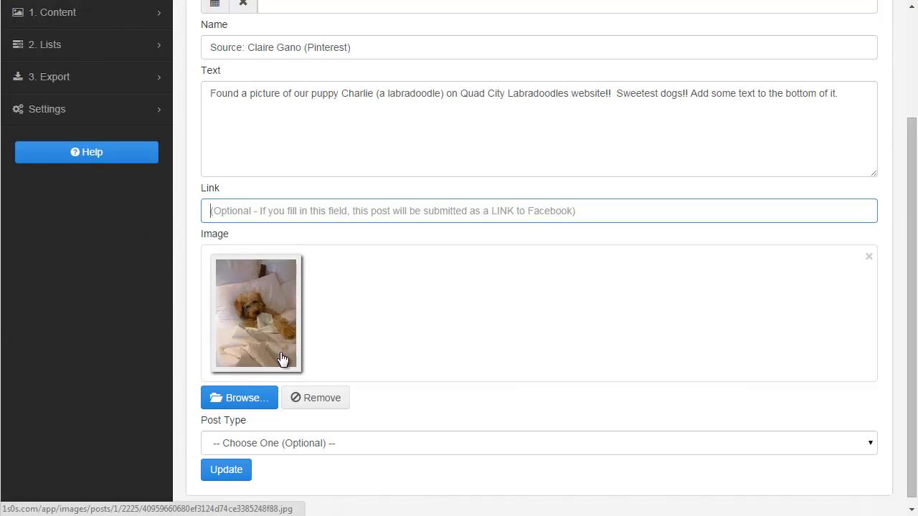
- Remove the post's current image and replace it with the file July2012065.JPG
click(308, 399)
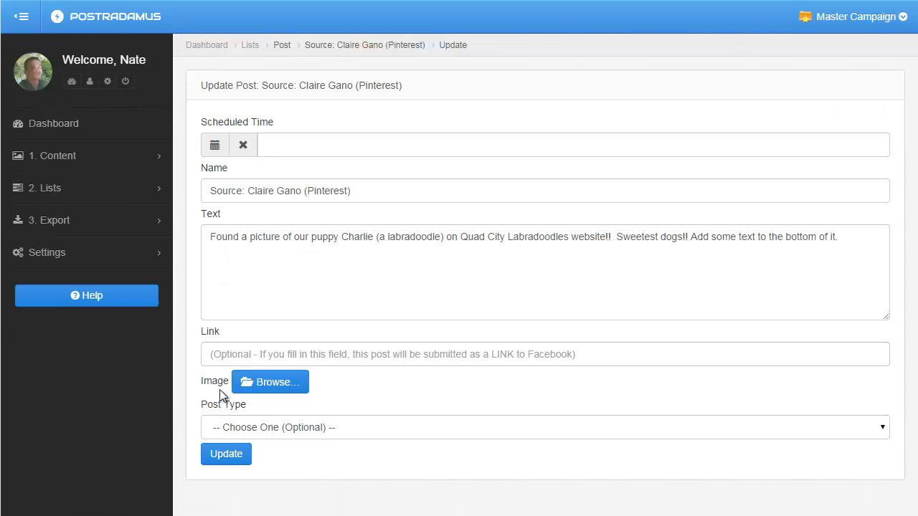
click(269, 380)
scroll(535, 211, down, 5)
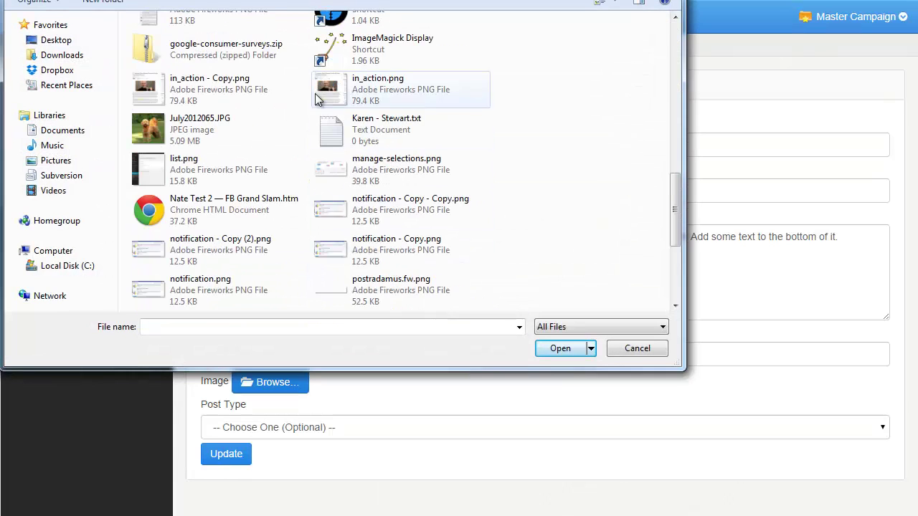
double_click(186, 129)
scroll(422, 284, down, 2)
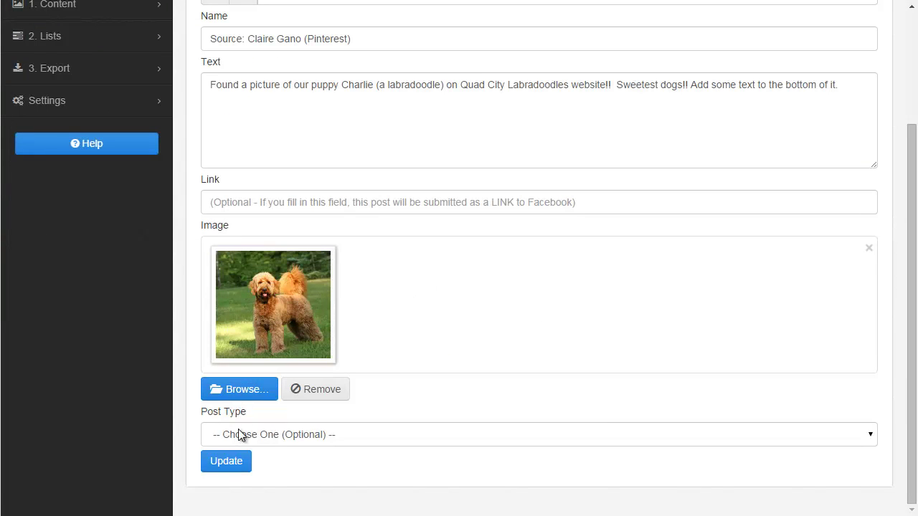
- Schedule the post for Oct 17 2014 12:00 PM and save the updated post
scroll(312, 349, up, 1)
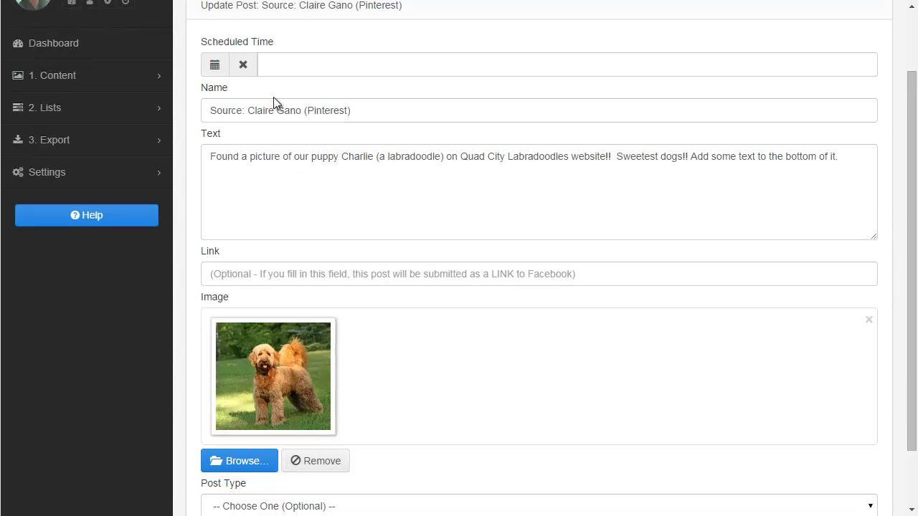
scroll(264, 359, down, 1)
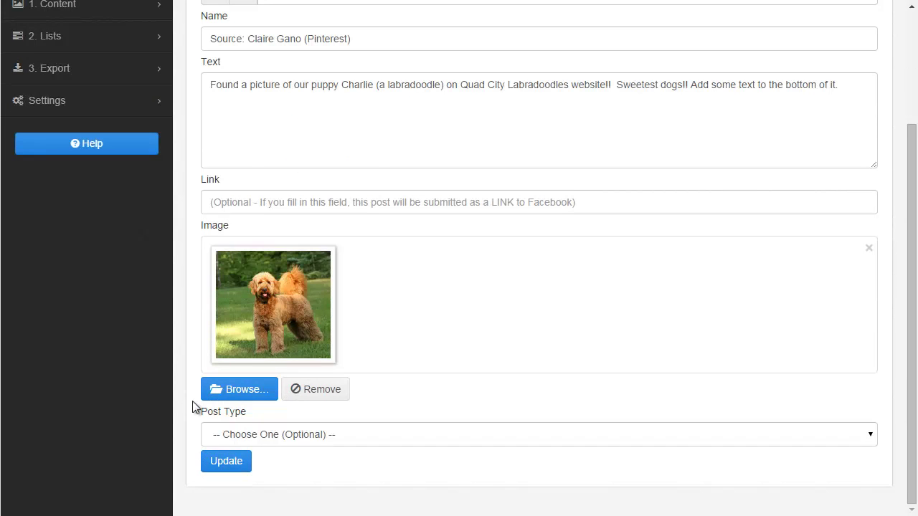
scroll(306, 258, up, 1)
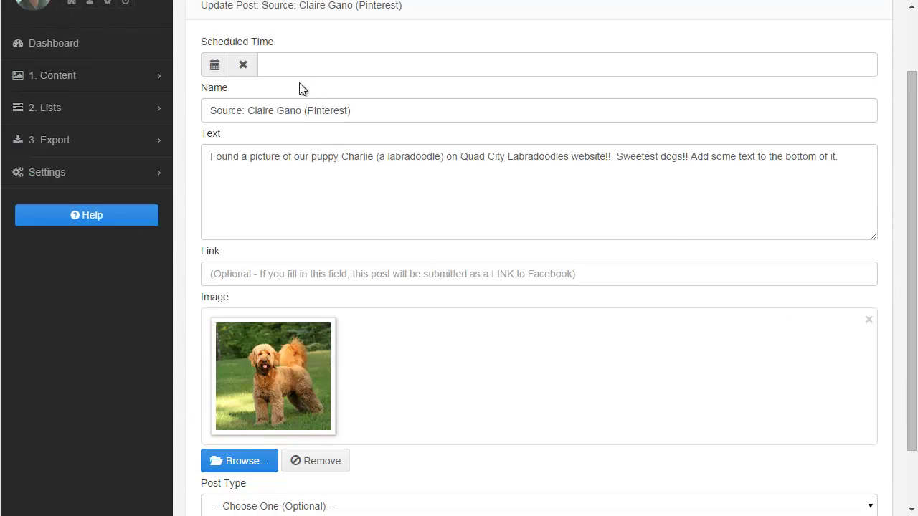
scroll(301, 108, up, 1)
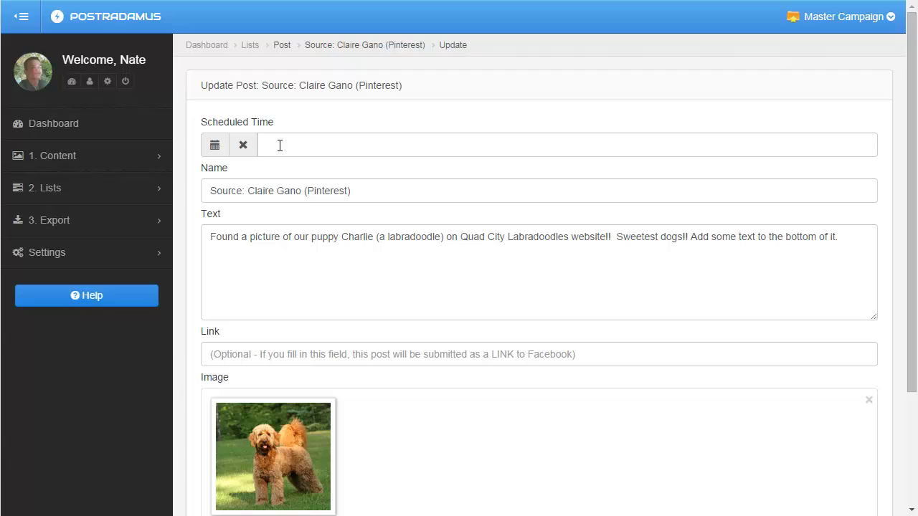
click(280, 146)
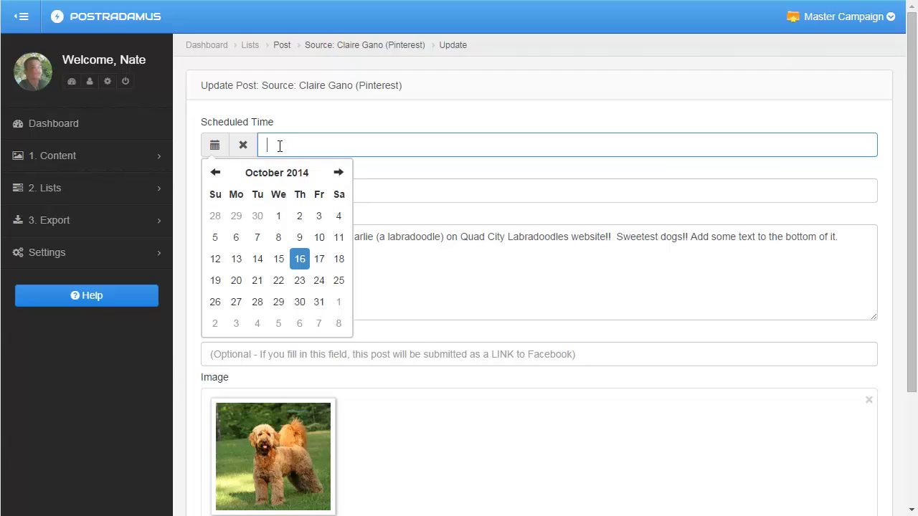
click(319, 260)
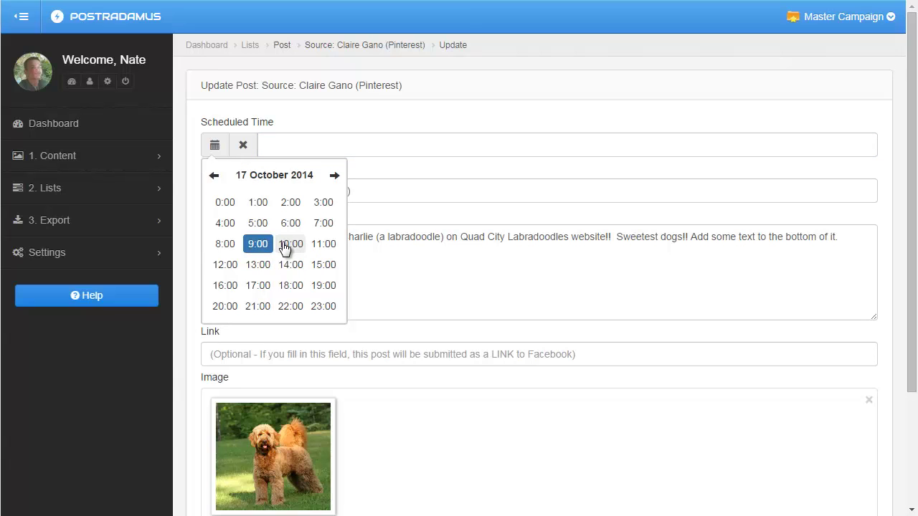
click(223, 266)
click(226, 204)
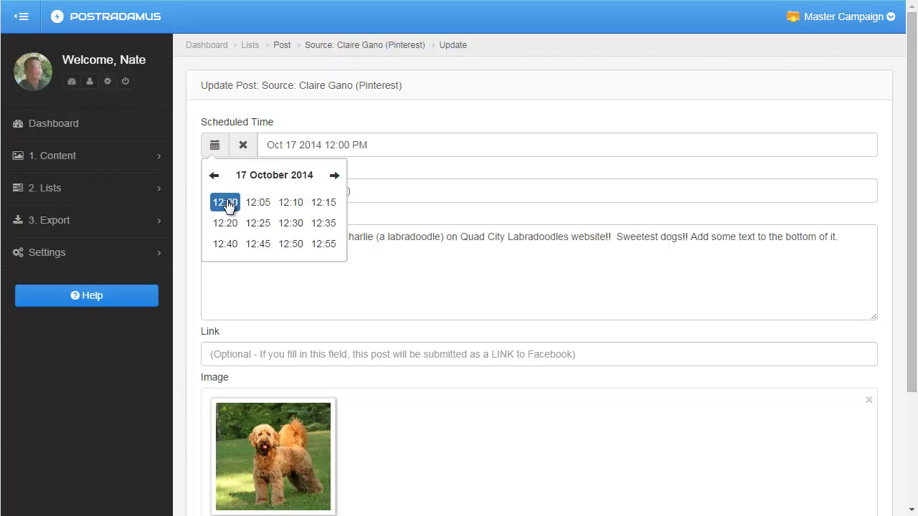
click(434, 117)
scroll(380, 179, down, 1)
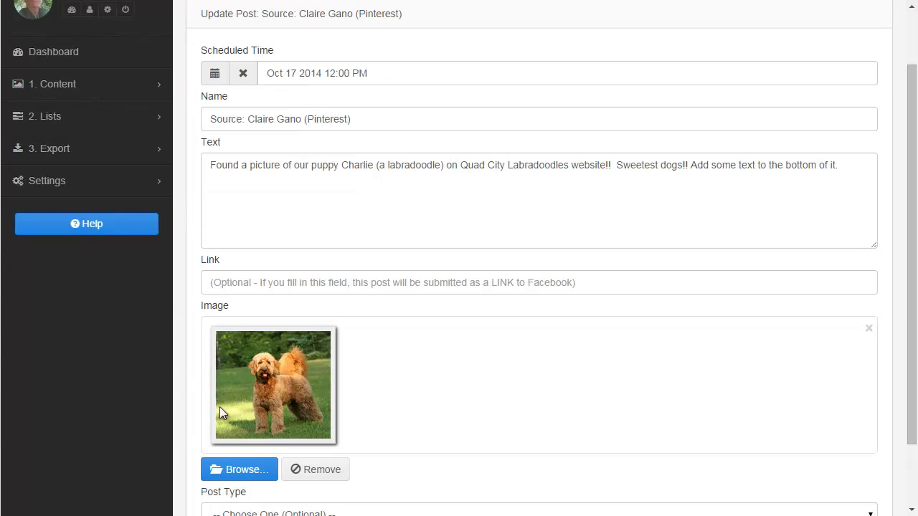
scroll(236, 414, down, 1)
click(226, 462)
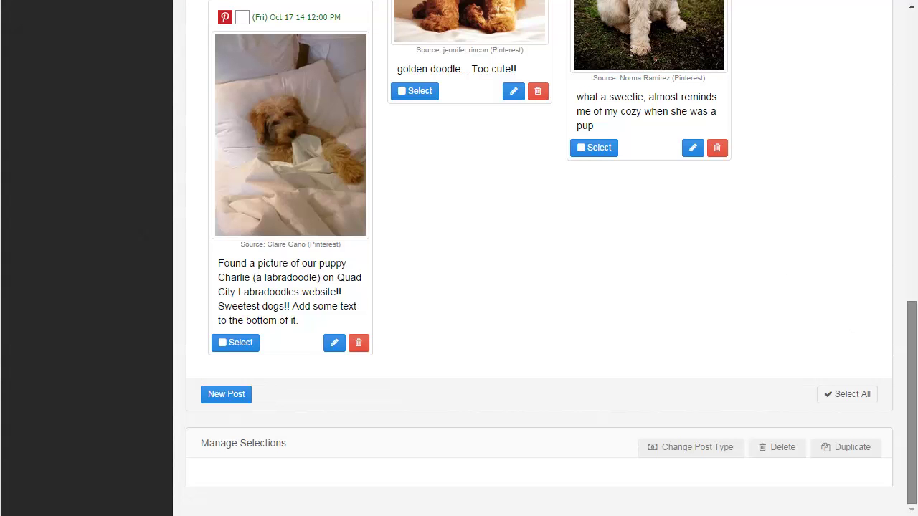
- Locate the updated post in the list and examine its scheduled time, source and post type markers
scroll(896, 349, up, 1)
scroll(307, 434, up, 5)
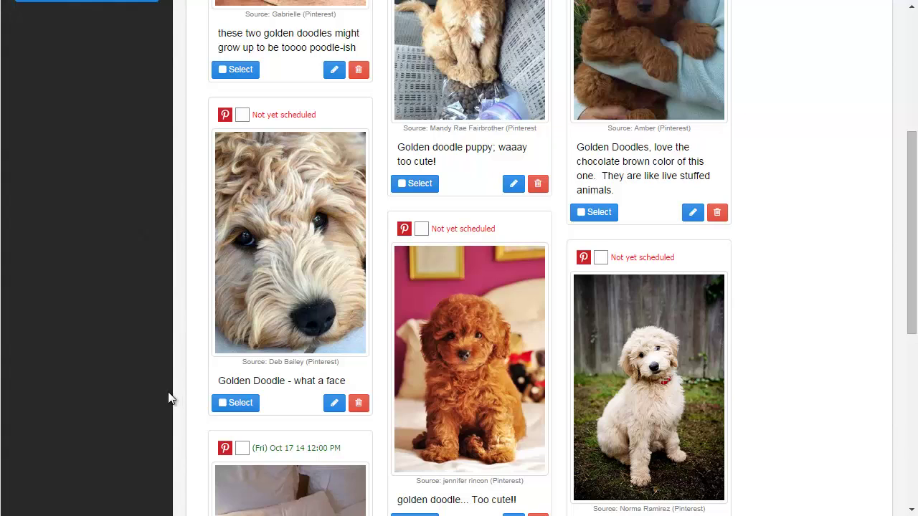
scroll(258, 388, down, 2)
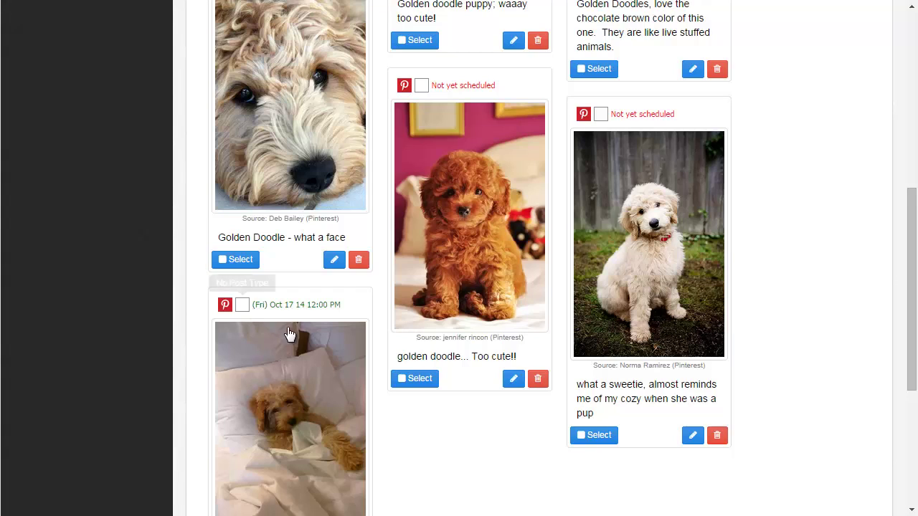
scroll(269, 304, down, 1)
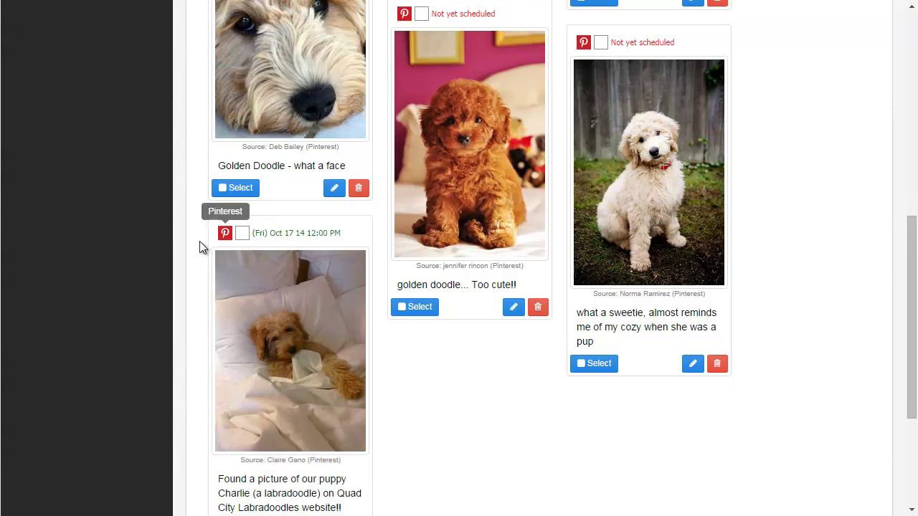
scroll(283, 263, down, 1)
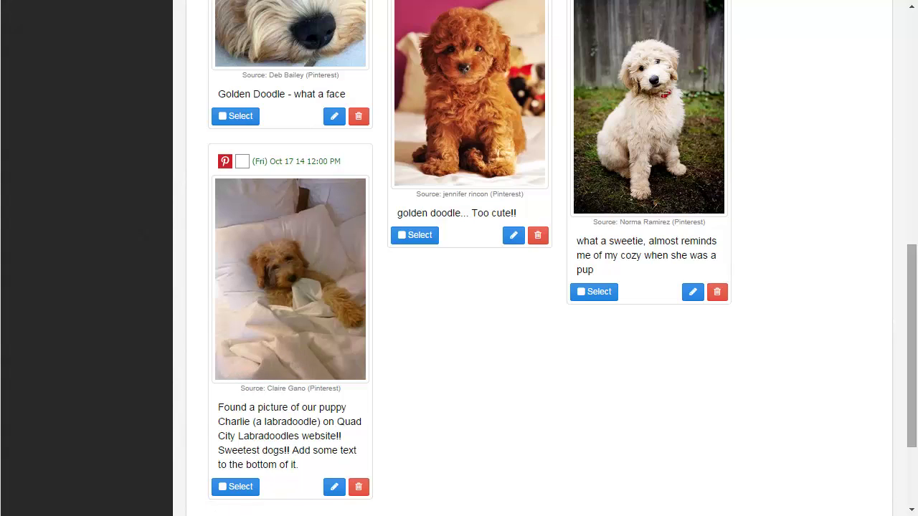
scroll(737, 349, down, 1)
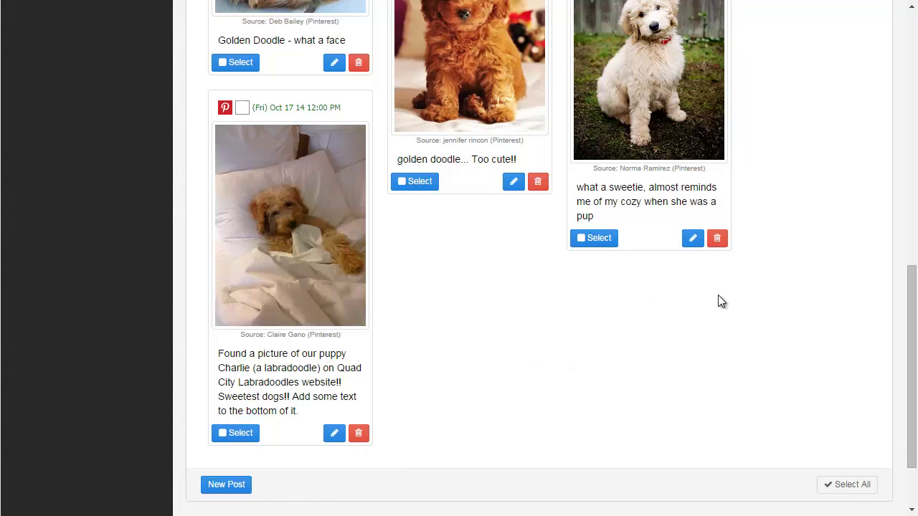
- Delete the white puppy post that begins "what a sweetie" from the list and confirm the deletion
scroll(718, 296, up, 3)
click(717, 454)
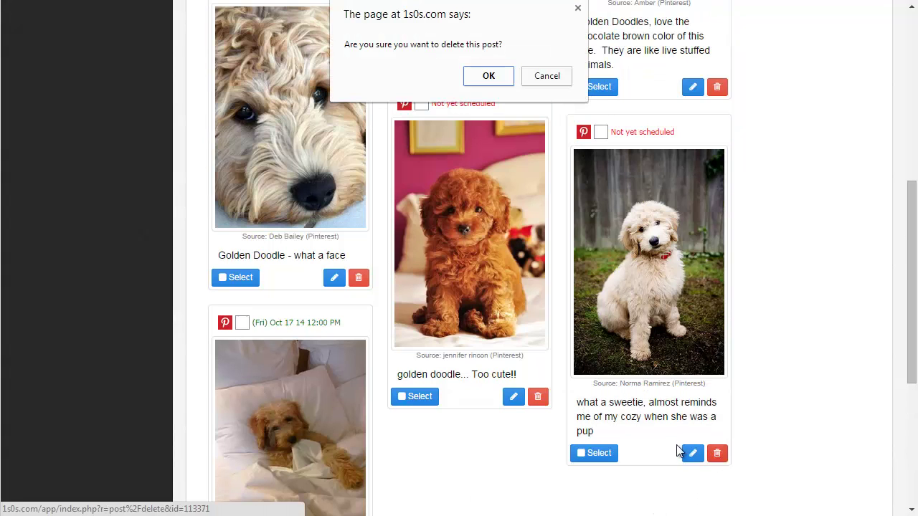
click(488, 75)
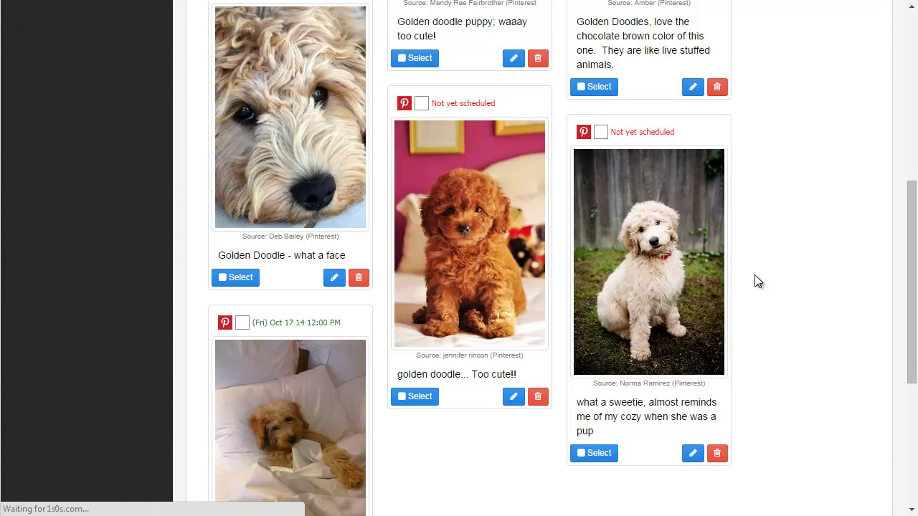
- Look through the remaining posts in the list and check how they are arranged
scroll(758, 281, down, 5)
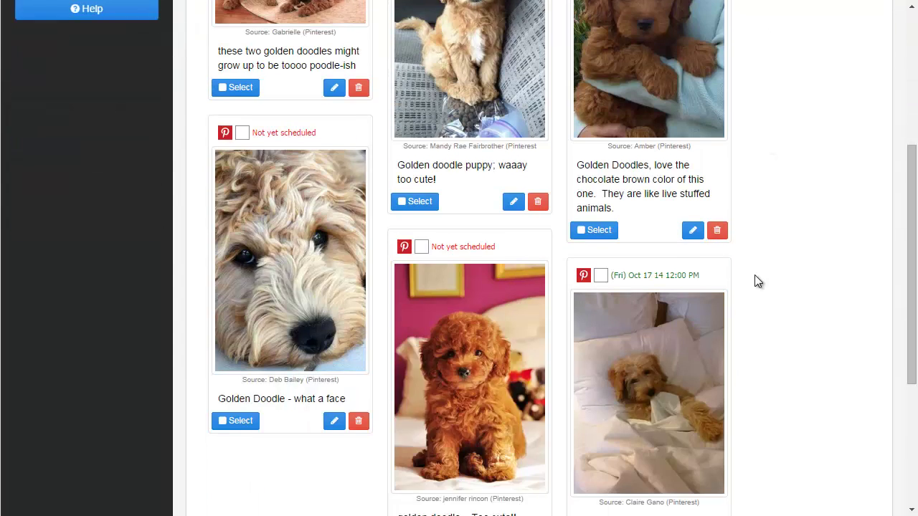
scroll(758, 281, down, 1)
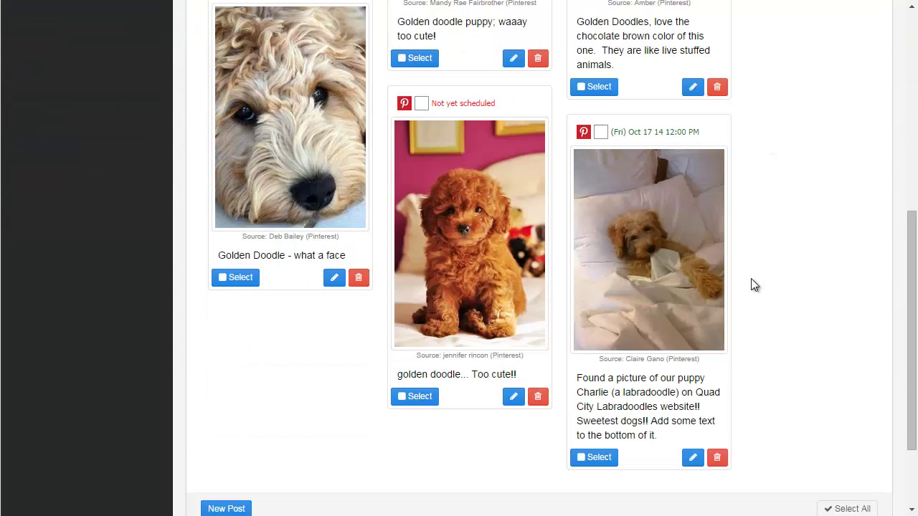
scroll(750, 285, up, 3)
scroll(751, 285, down, 1)
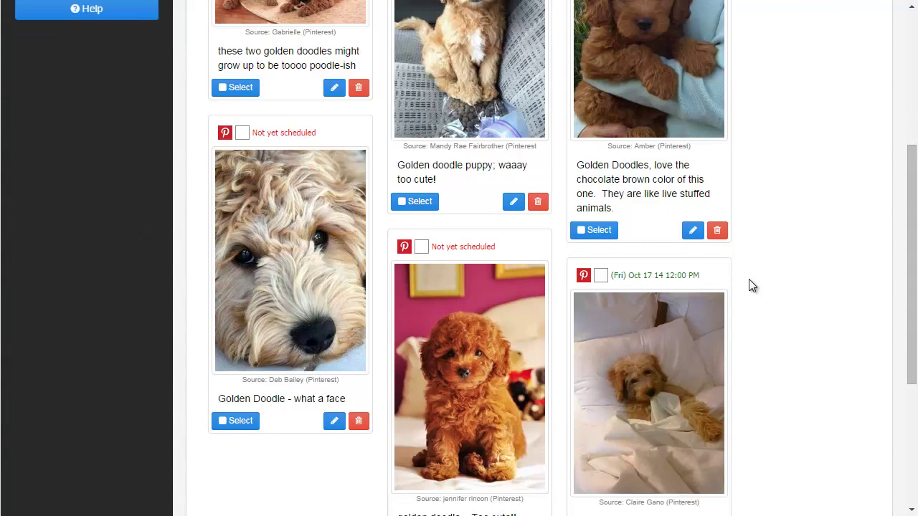
scroll(749, 285, up, 3)
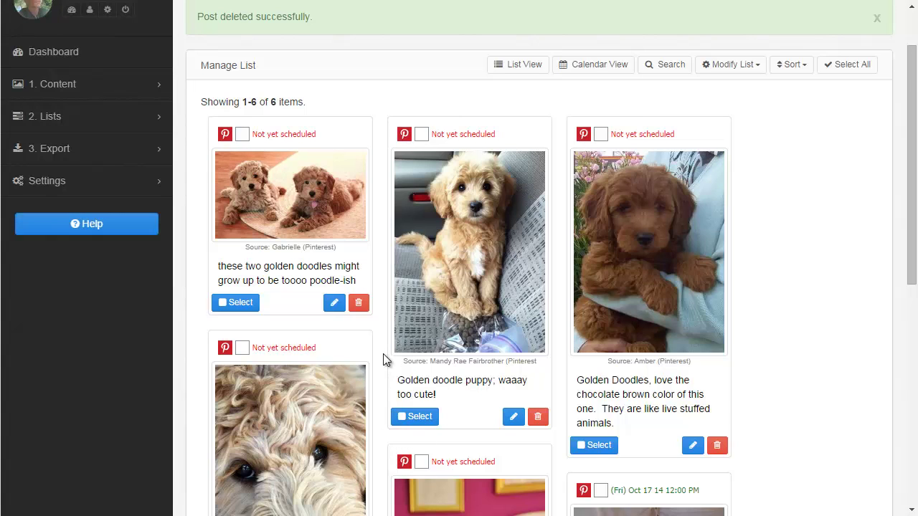
scroll(375, 351, down, 2)
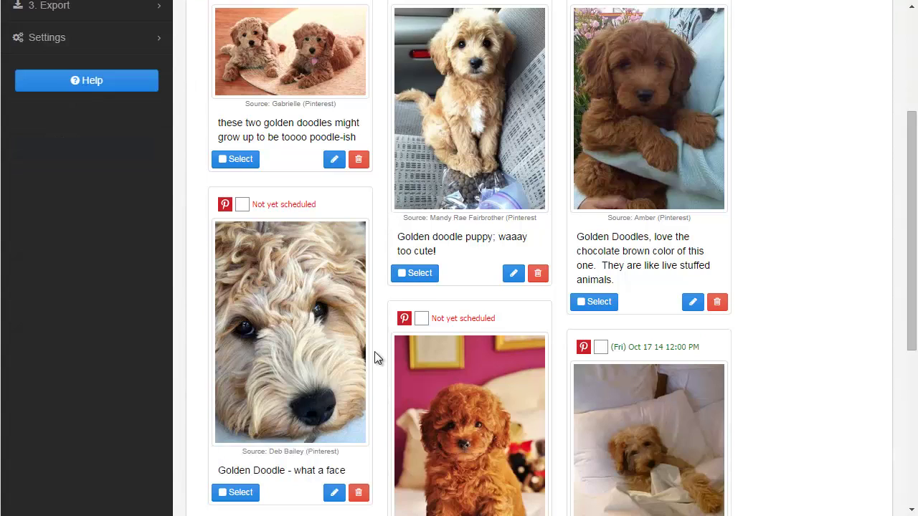
scroll(374, 351, down, 2)
scroll(375, 351, up, 2)
scroll(375, 352, up, 2)
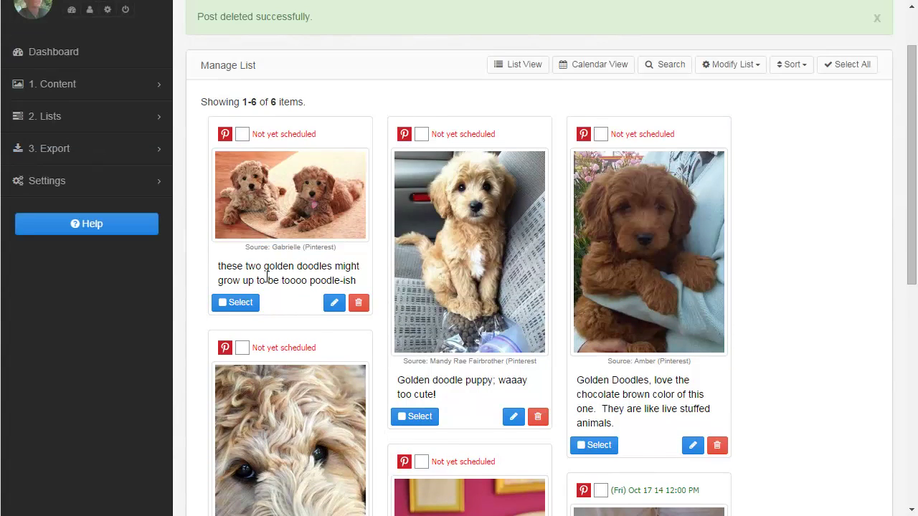
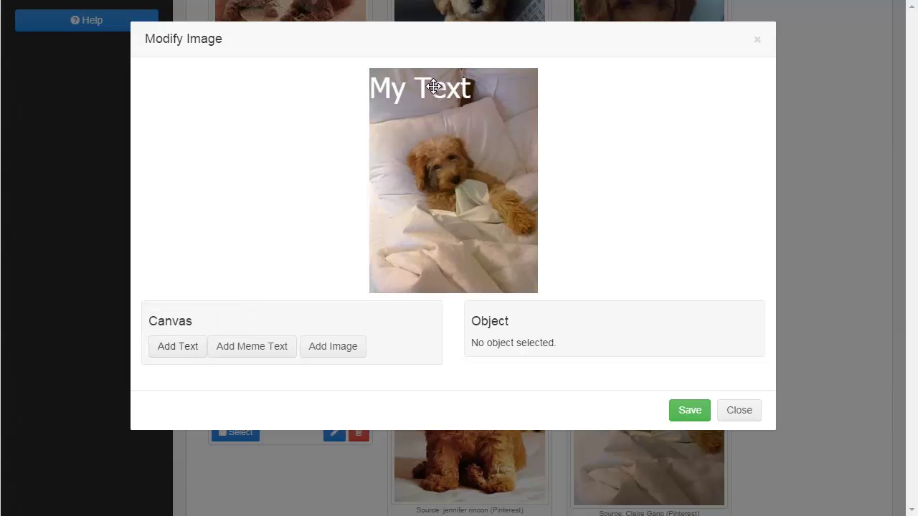
- Move the custom text to the bottom of the puppy image, replace its wording with "Change" and shrink it slightly
drag(435, 88, 472, 263)
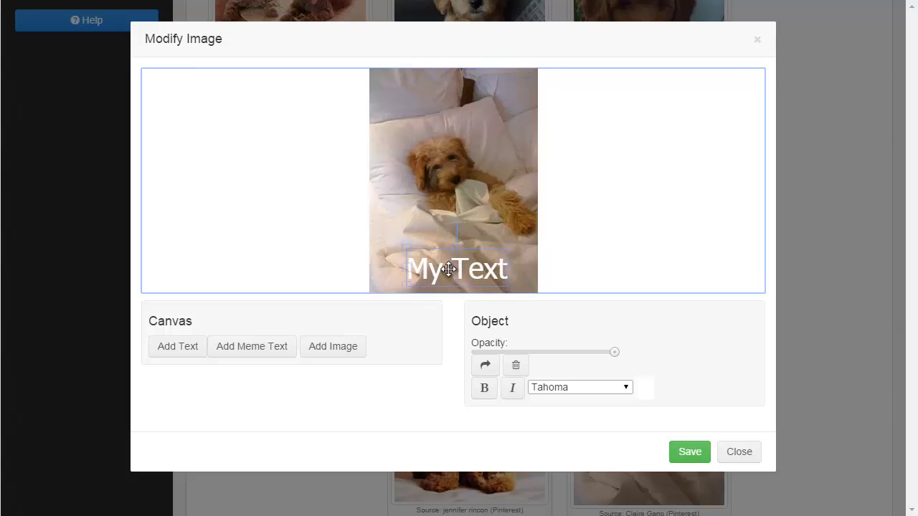
click(444, 269)
triple_click(435, 271)
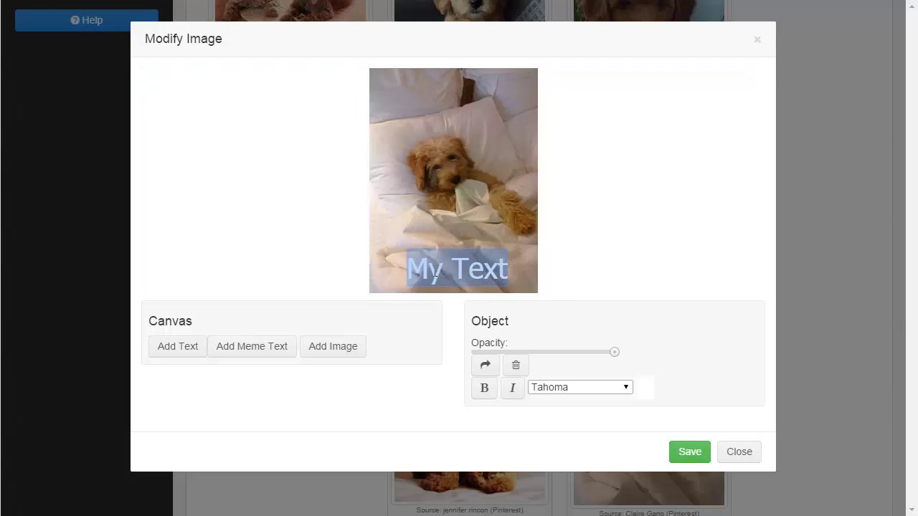
text(Change)
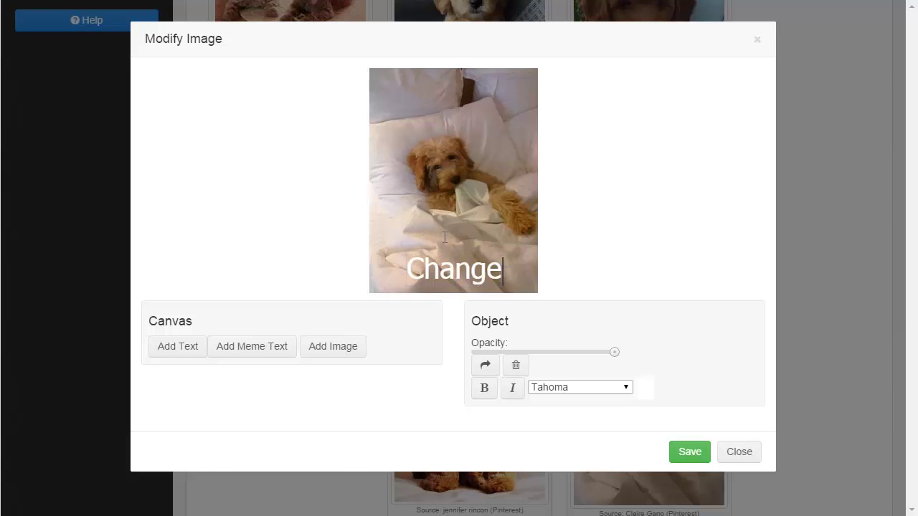
click(445, 239)
click(425, 262)
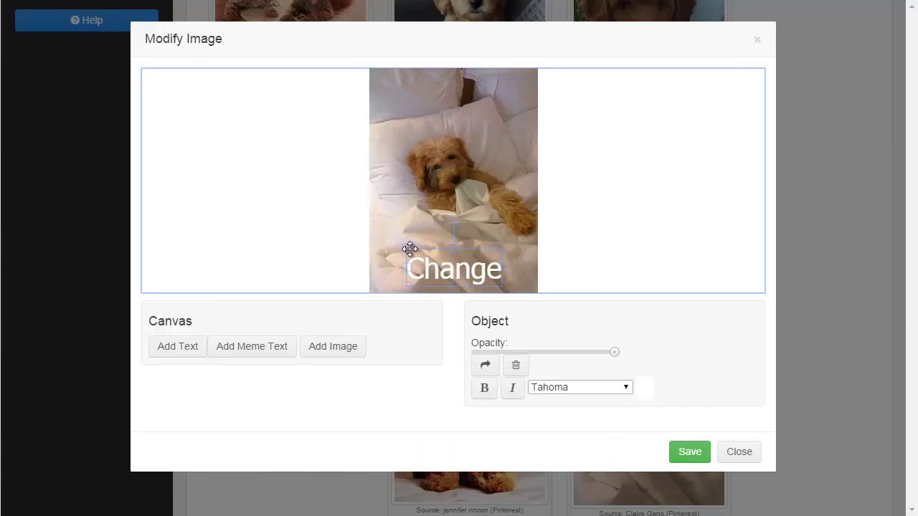
drag(404, 242, 450, 218)
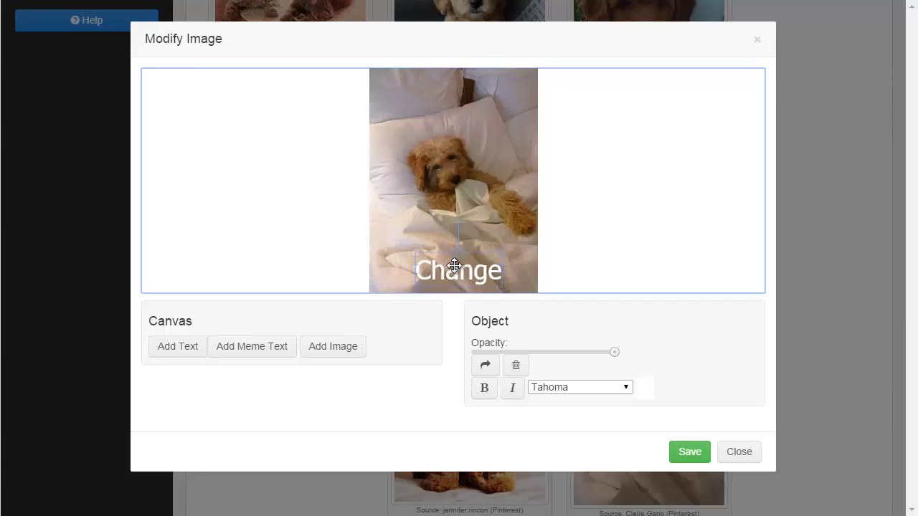
- Format the "Change" text as bold italic Helvetica and lower its opacity to a little under half
click(485, 388)
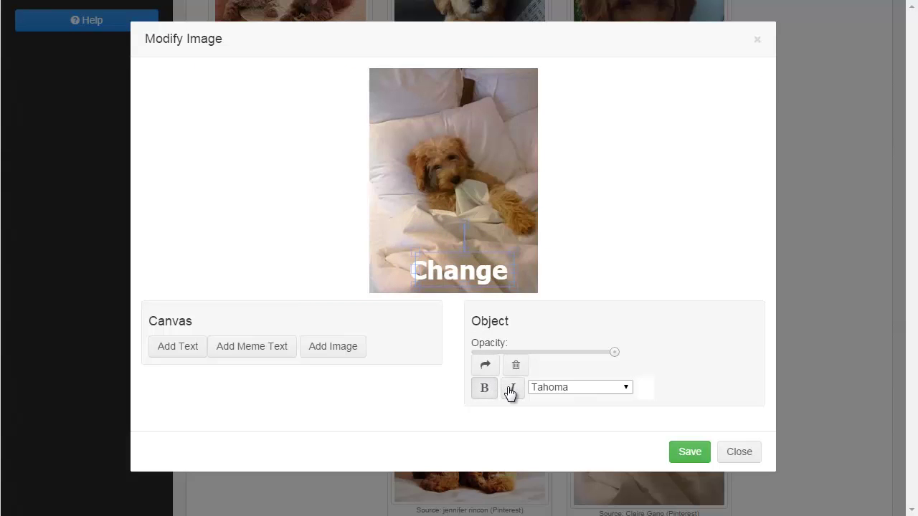
click(510, 391)
click(557, 391)
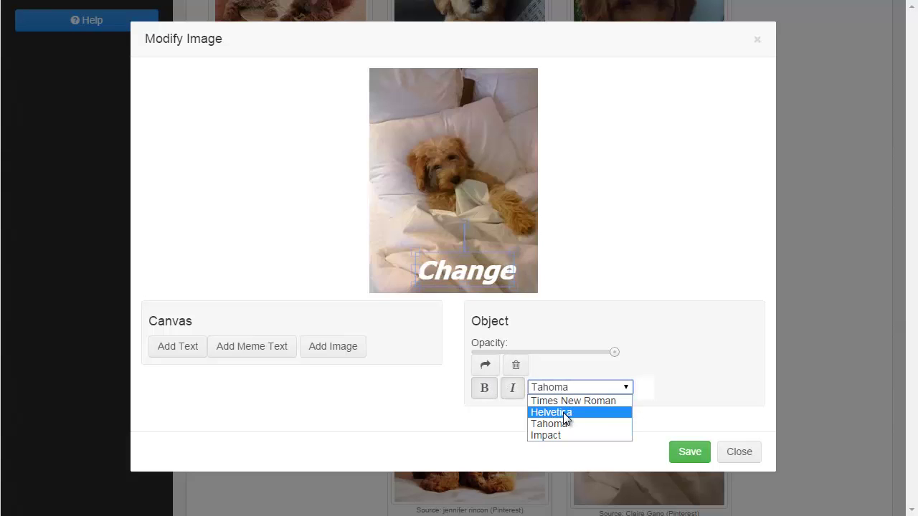
click(563, 413)
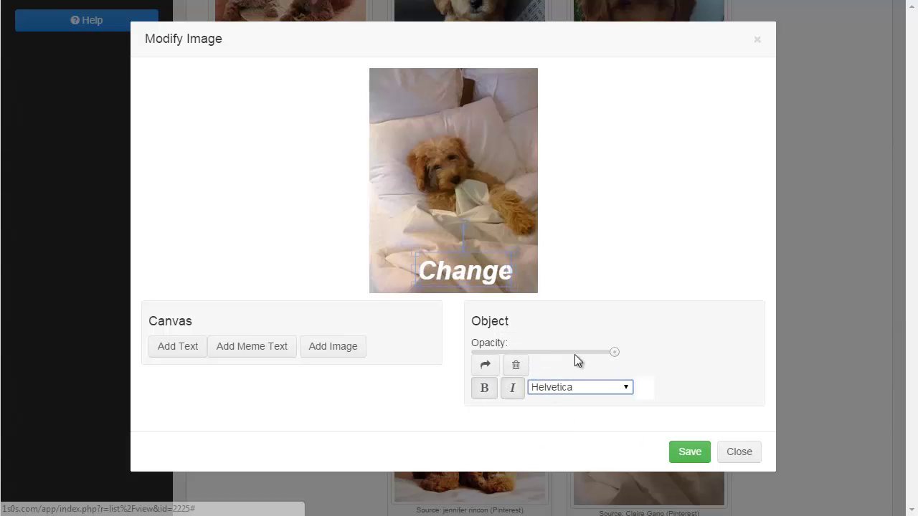
drag(574, 355, 532, 355)
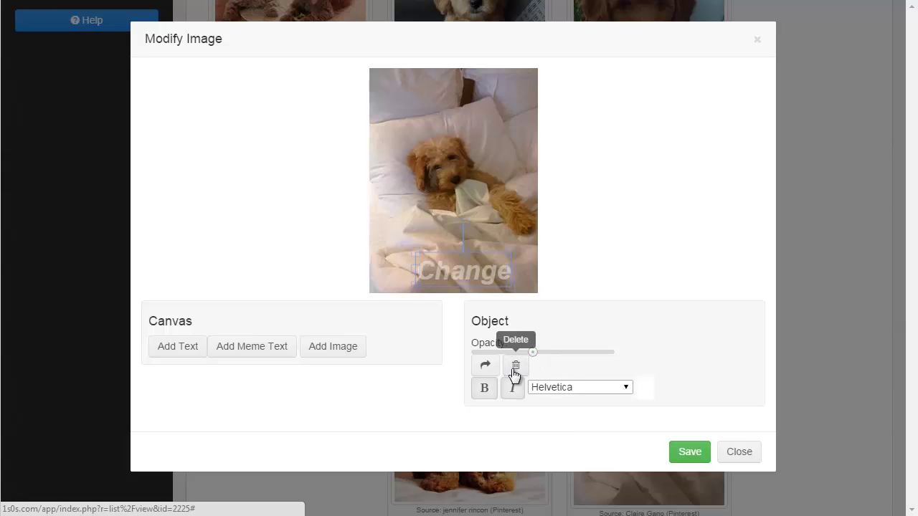
- Delete the "Change" text from the puppy image and close the image editor without saving
click(515, 368)
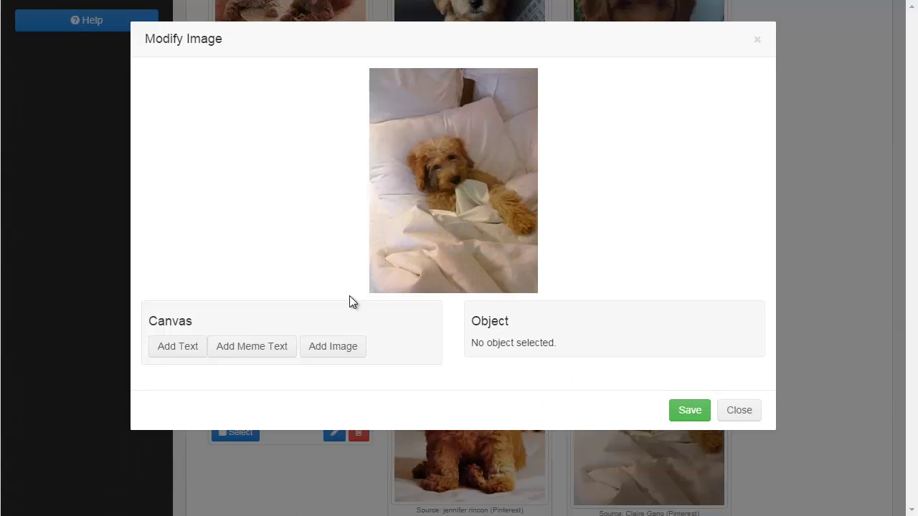
click(732, 407)
- Reopen the image of the post scheduled for Oct 17 for modification and add the typical meme text to it
mouse_move(692, 311)
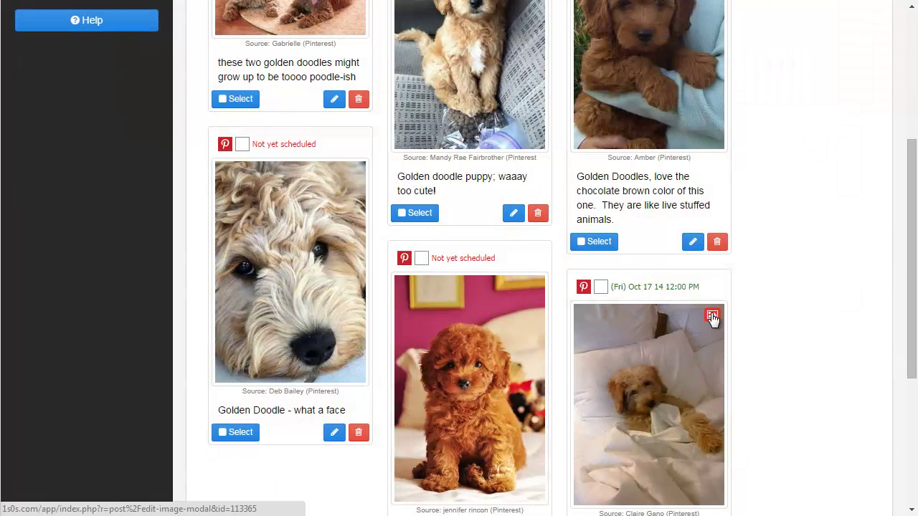
click(713, 317)
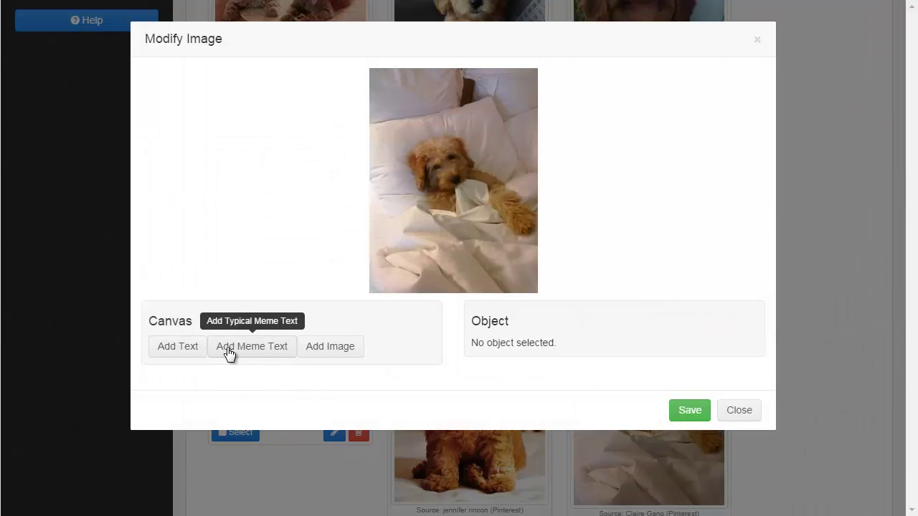
click(265, 356)
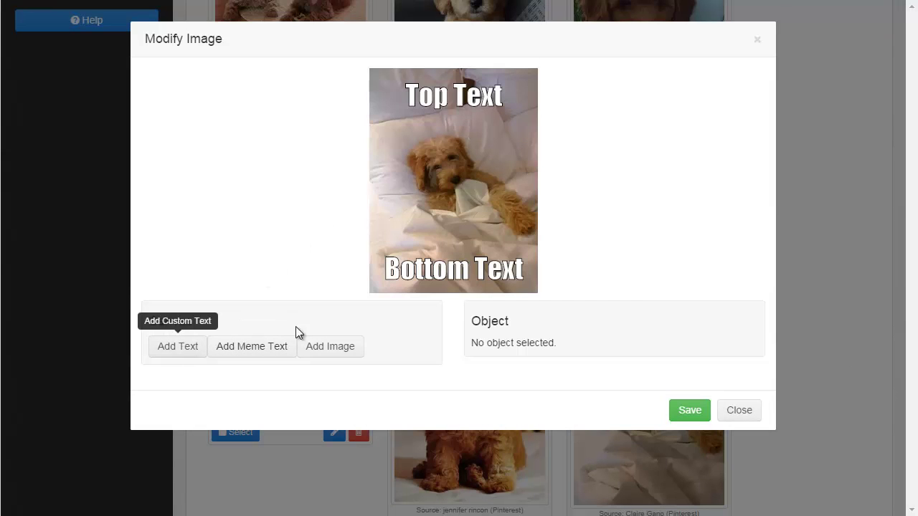
- Delete both the "Bottom Text" and the "Top Text" meme captions from the image
click(480, 266)
key(Delete)
click(451, 95)
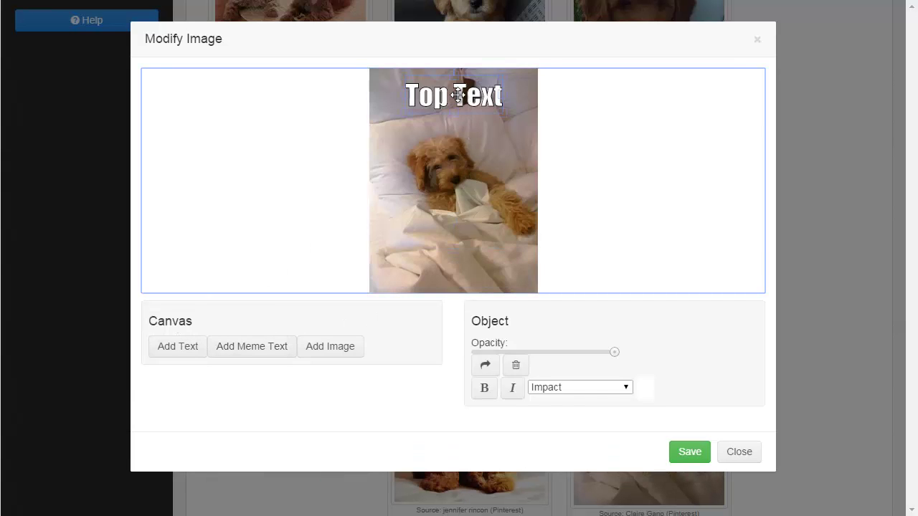
key(Delete)
- Add custom text to the image, placing it in the lower right corner and shrinking it to about half size
click(186, 350)
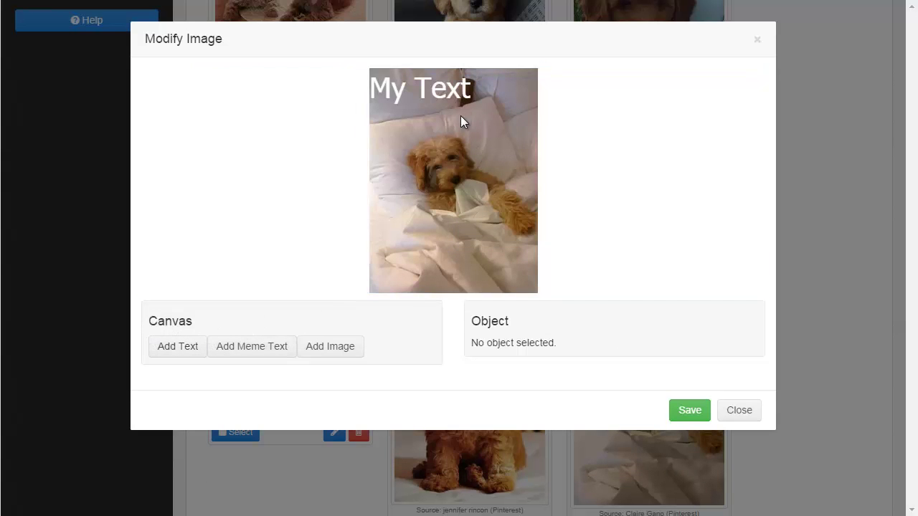
drag(462, 119, 510, 279)
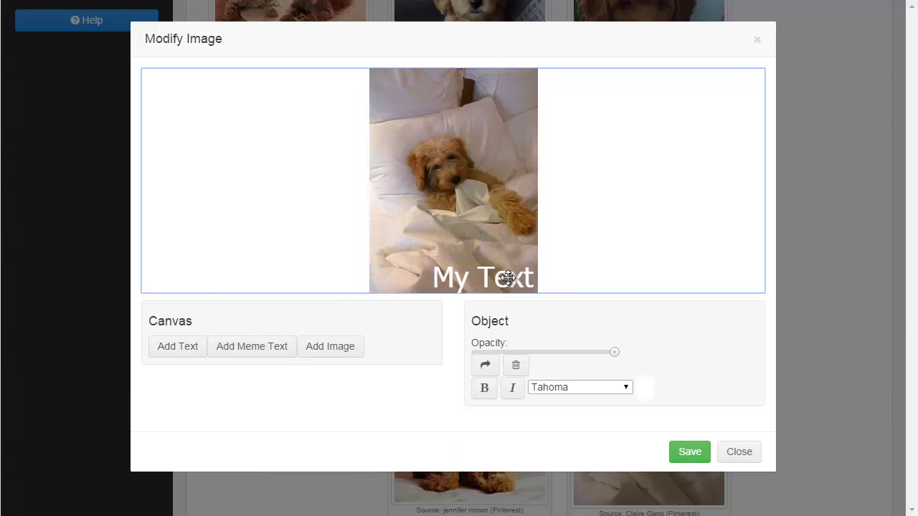
drag(436, 258, 479, 281)
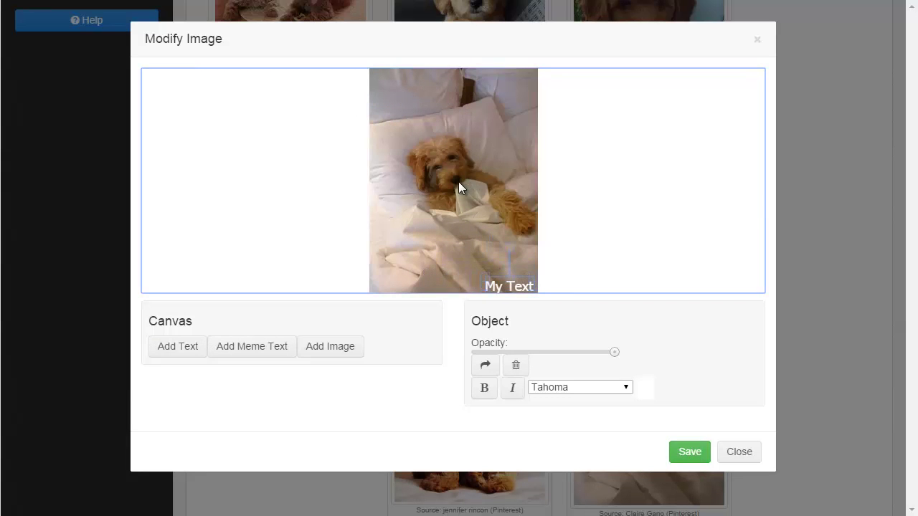
- Add the orange "COMMENT BELOW" banner graphic to the puppy image and delete the small "My Text" object
click(344, 347)
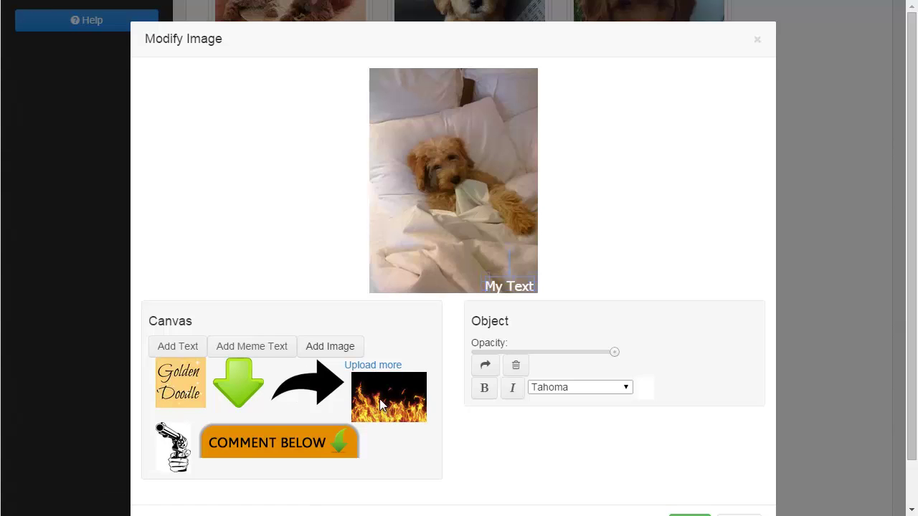
click(271, 439)
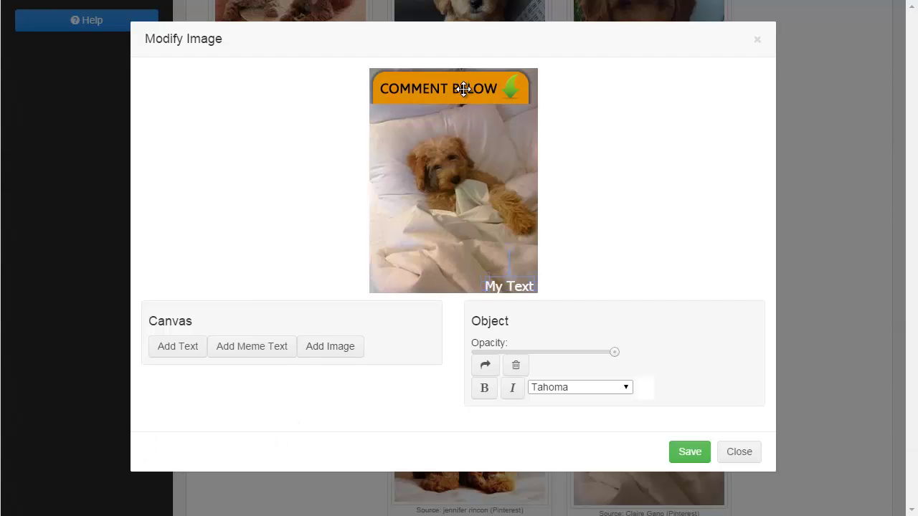
drag(463, 95, 478, 246)
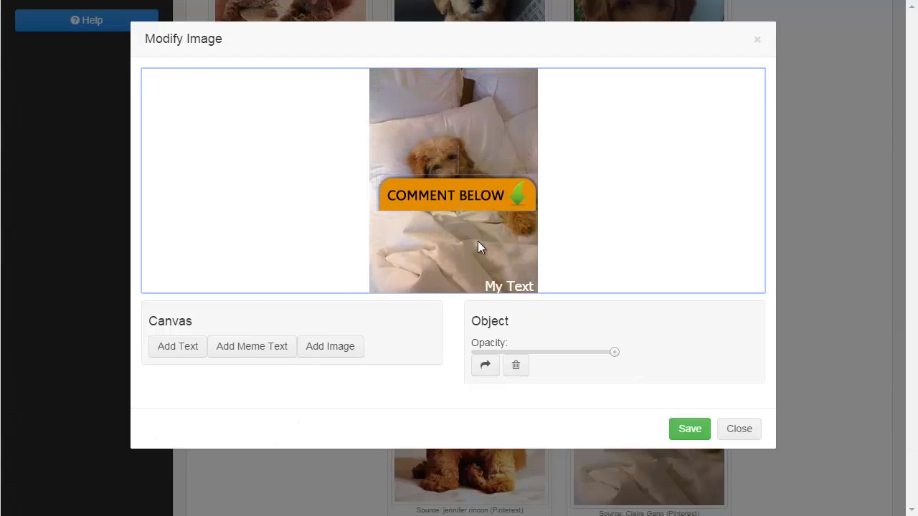
click(499, 279)
key(Delete)
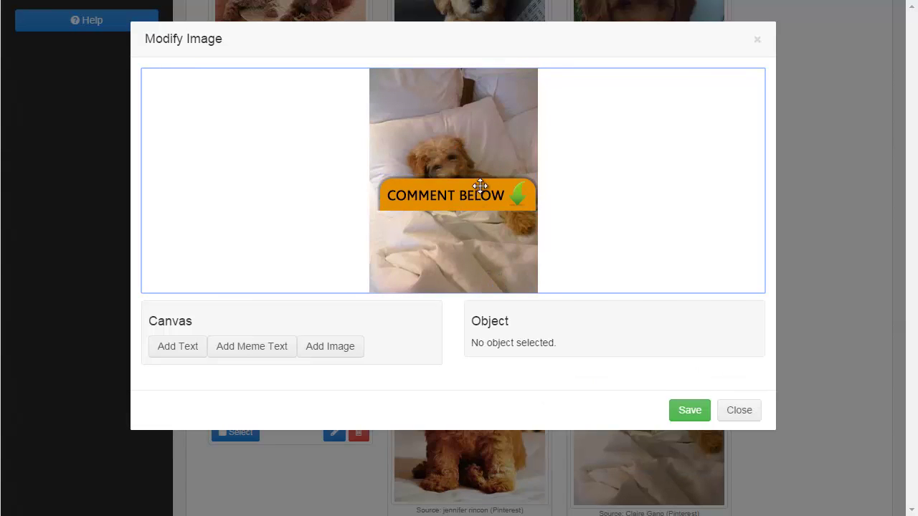
- Move the "COMMENT BELOW" banner to the bottom edge of the puppy image and save the modified image
drag(474, 191, 474, 272)
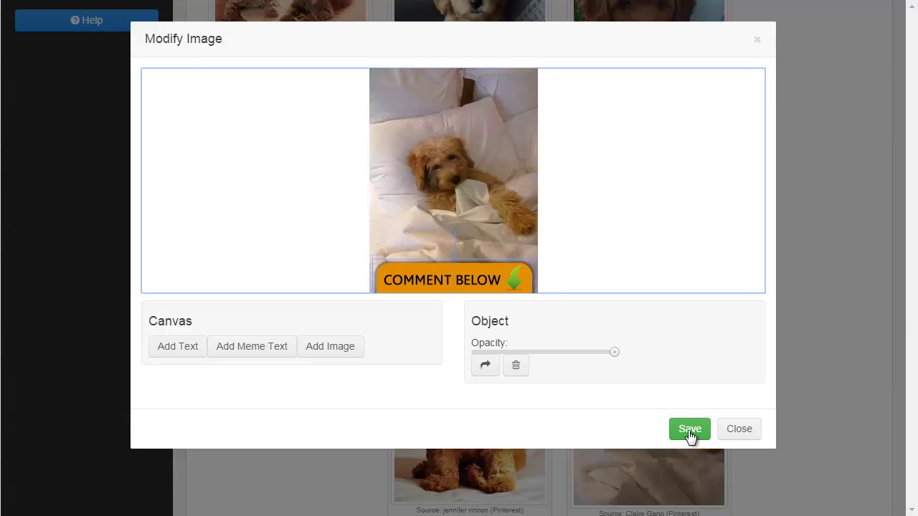
click(441, 244)
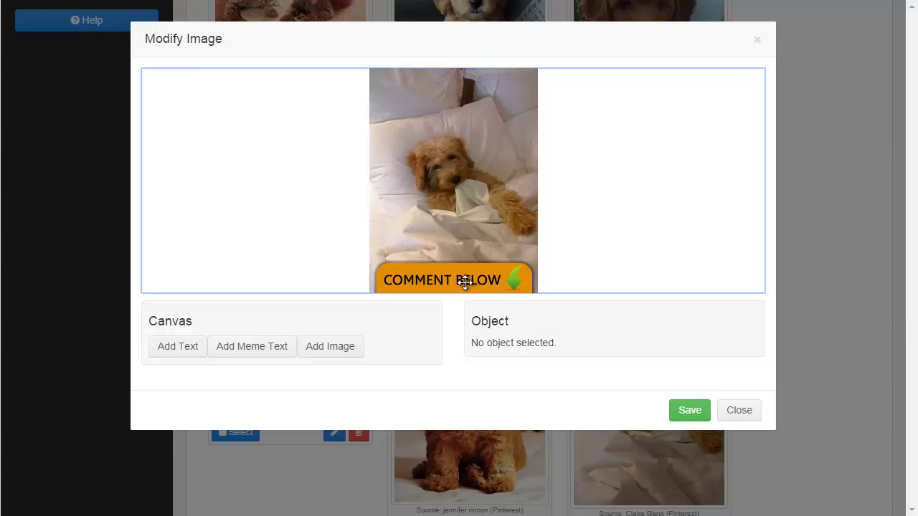
click(687, 411)
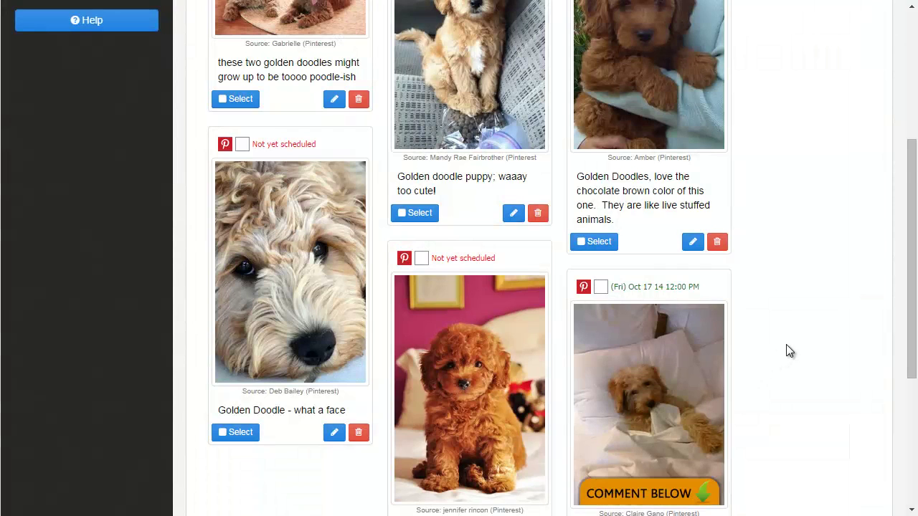
- Start a new post from the end of the list and enter "Add some text" as its text
scroll(789, 359, down, 1)
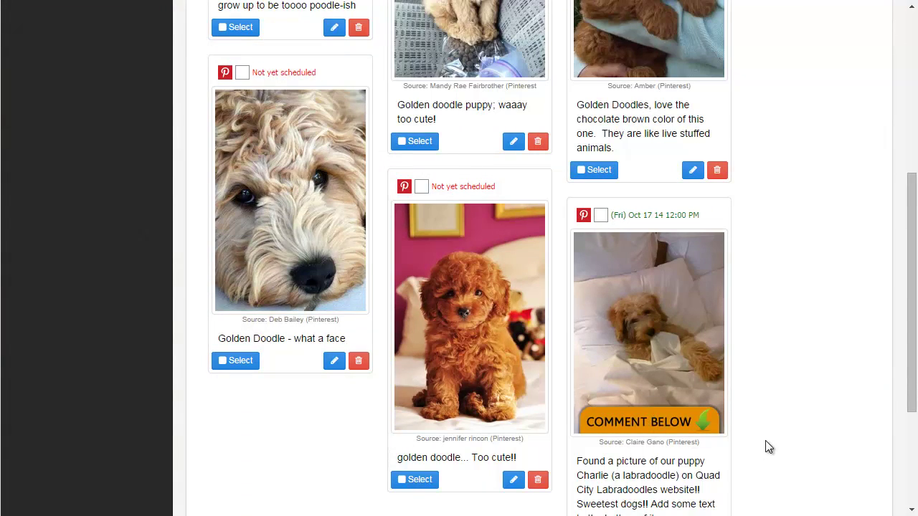
drag(908, 295, 439, 367)
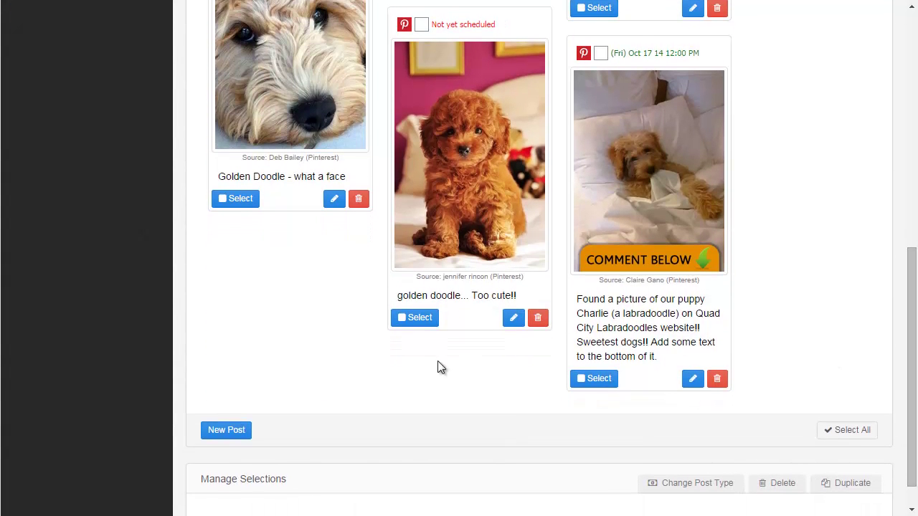
click(230, 435)
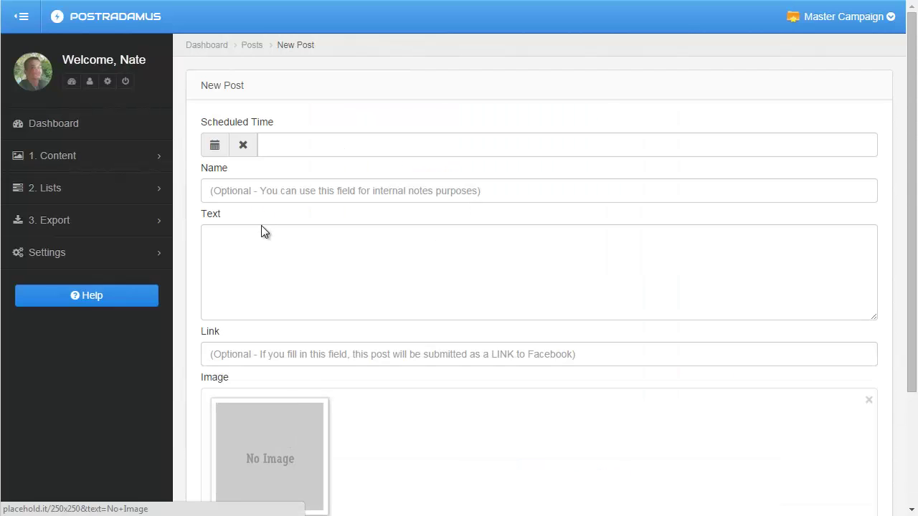
drag(913, 181, 916, 276)
scroll(450, 107, up, 2)
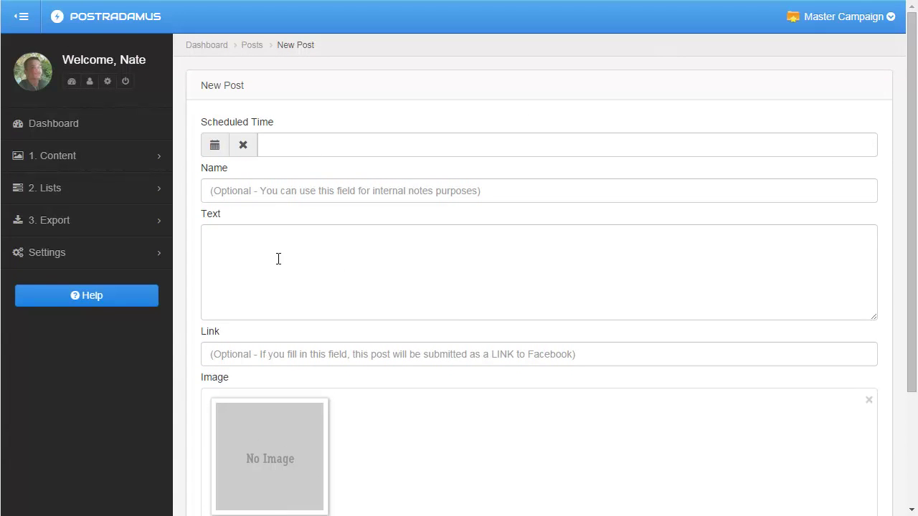
click(279, 259)
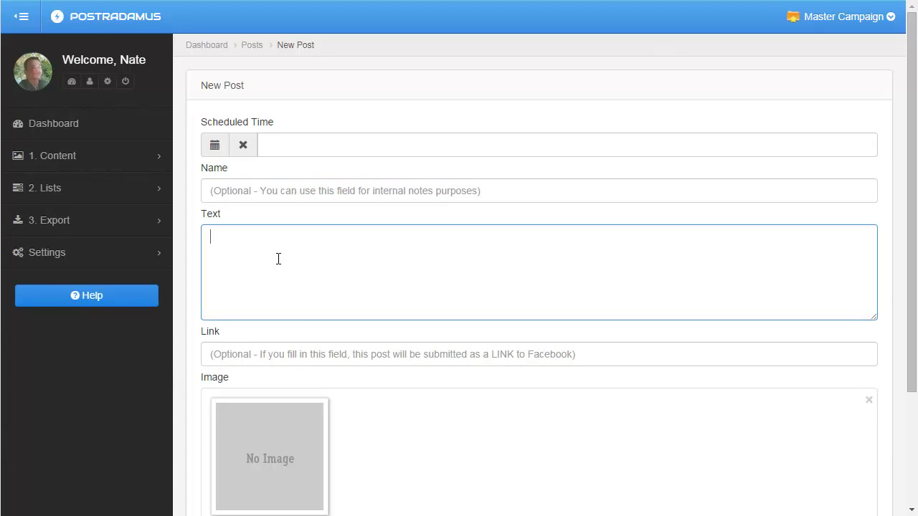
text(Add some text)
- Leave the new post form without creating the post and return to the list of Golden Doodle posts
scroll(287, 275, down, 1)
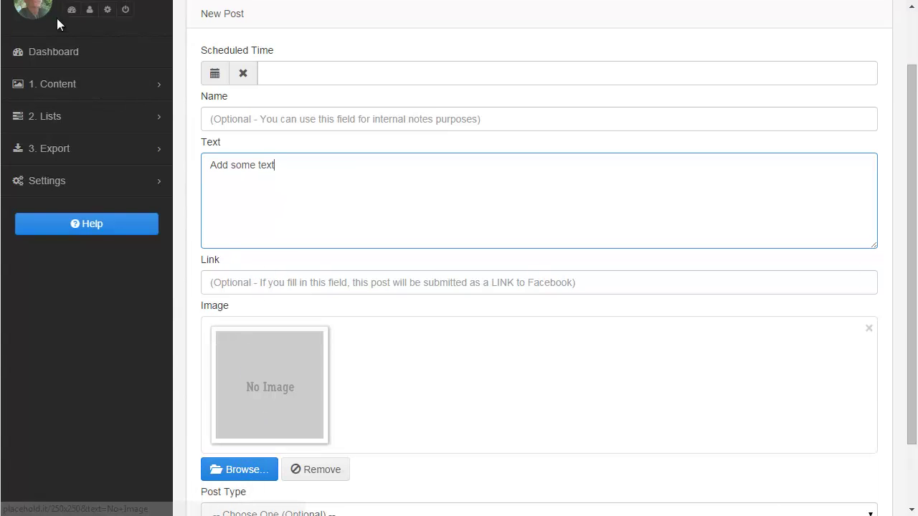
scroll(300, 221, down, 1)
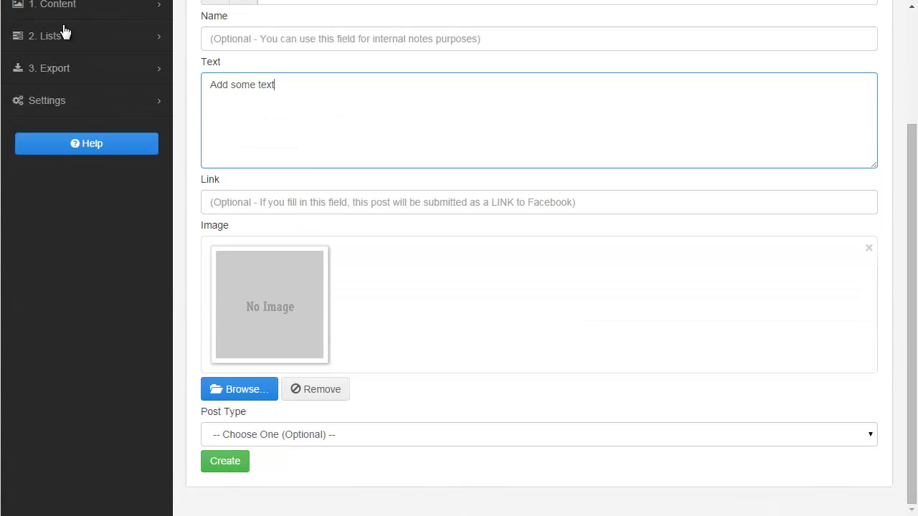
click(54, 34)
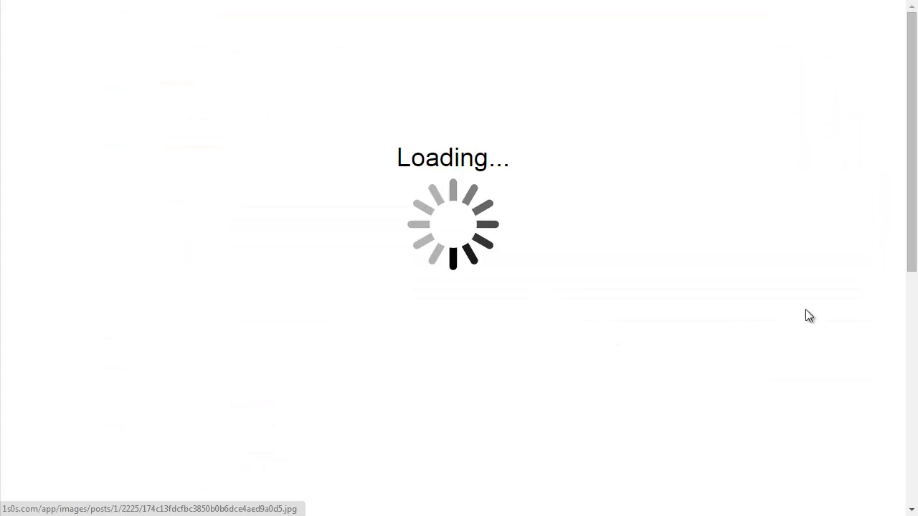
- Select all the posts in the Golden Doodle list at once
scroll(916, 230, down, 1)
scroll(916, 229, down, 8)
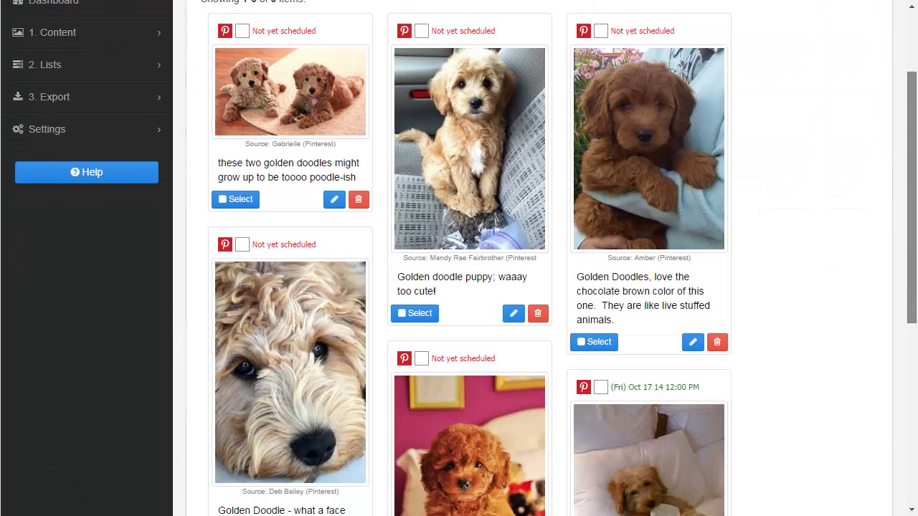
scroll(841, 106, up, 10)
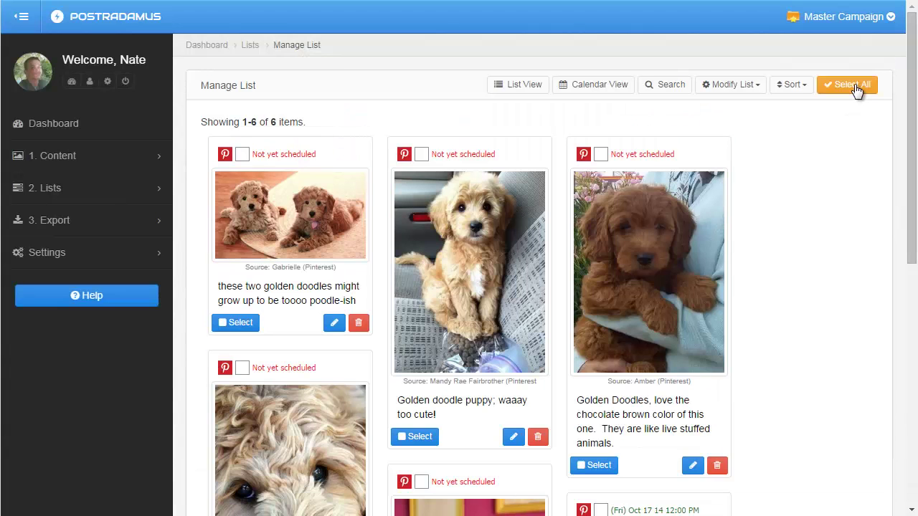
click(857, 87)
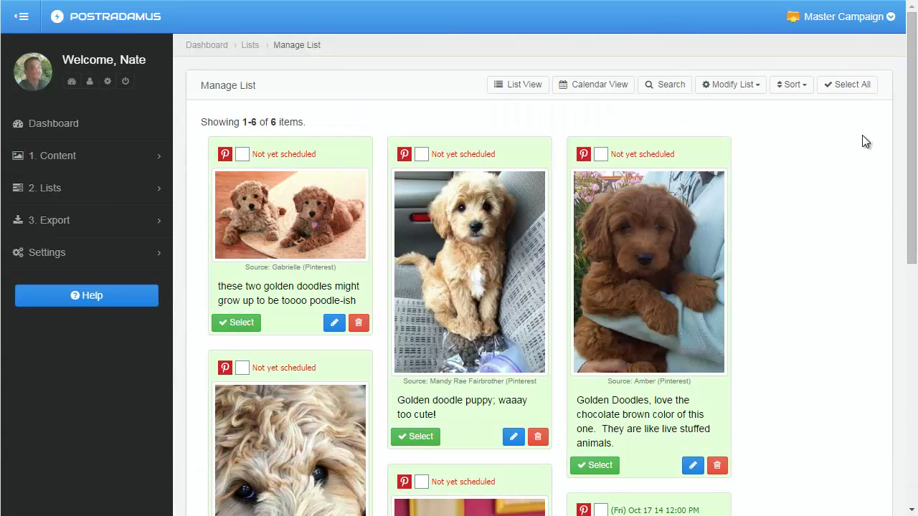
- Examine the bulk management options for the selected posts and open the option to delete them
drag(913, 78, 913, 252)
scroll(545, 287, down, 2)
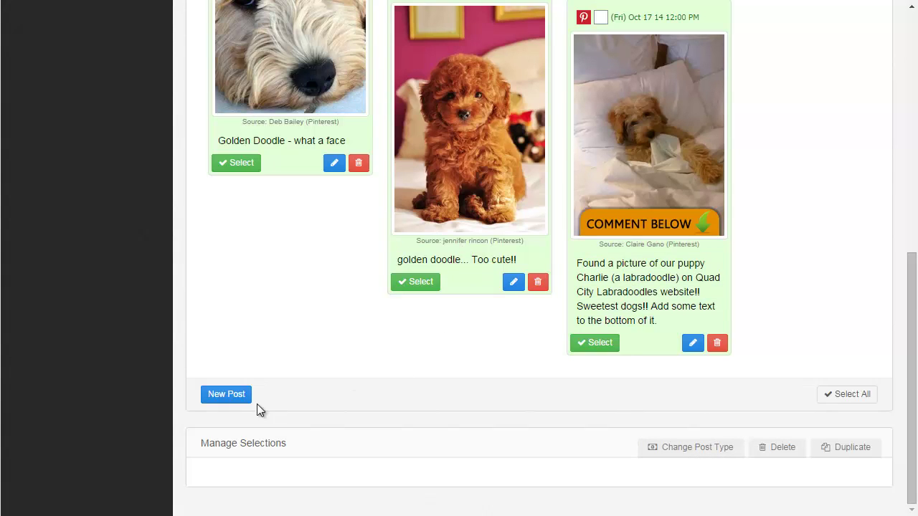
drag(200, 444, 293, 445)
click(293, 446)
scroll(914, 156, up, 8)
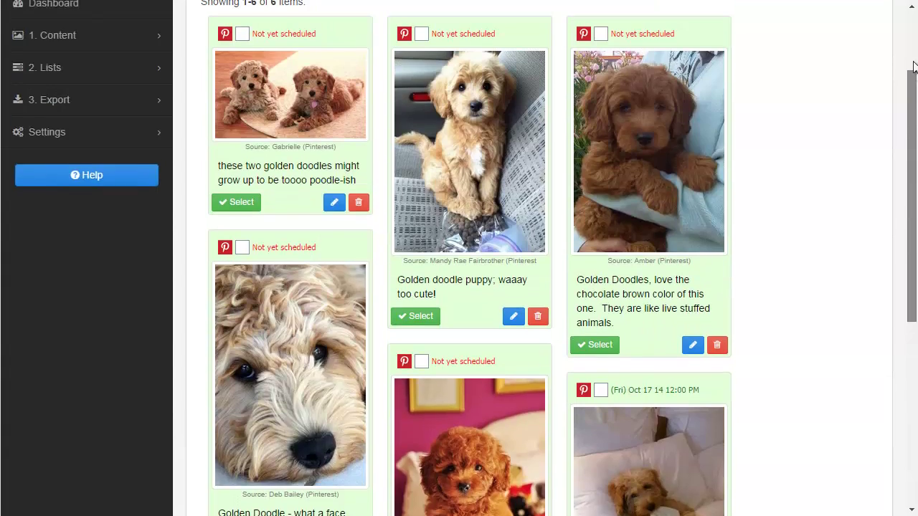
scroll(912, 33, down, 1)
scroll(913, 33, down, 6)
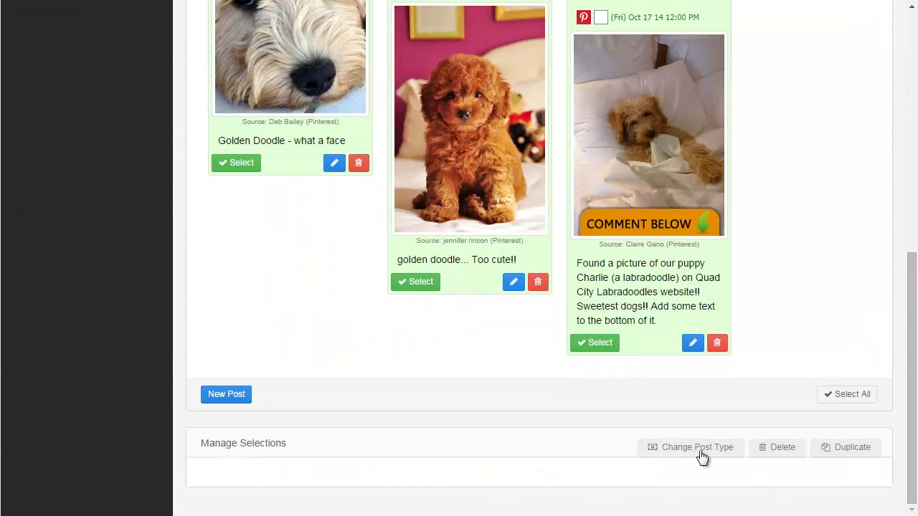
click(778, 447)
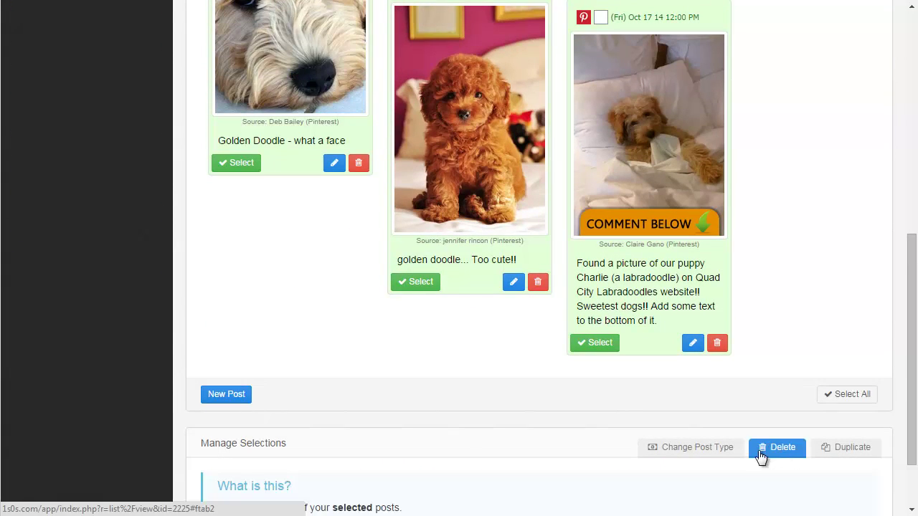
scroll(450, 421, down, 2)
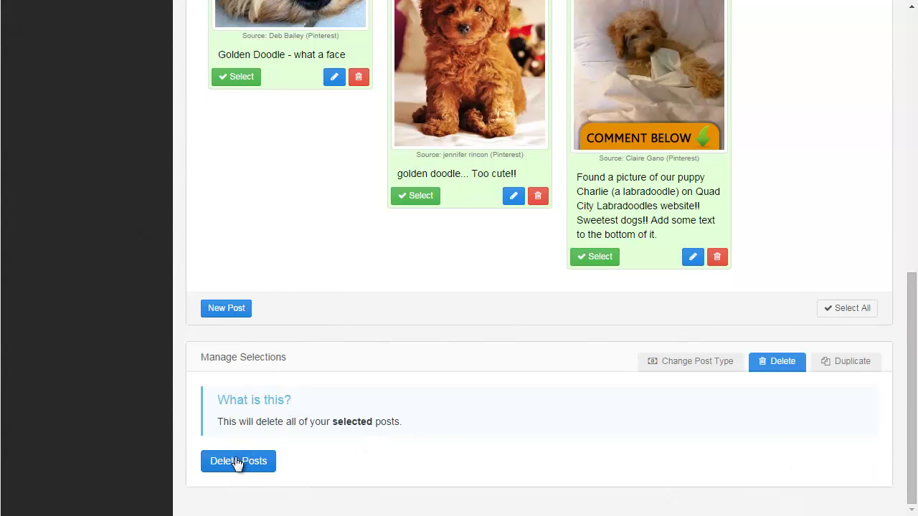
- Open the bulk option to duplicate the selected posts and look back over the list
click(853, 359)
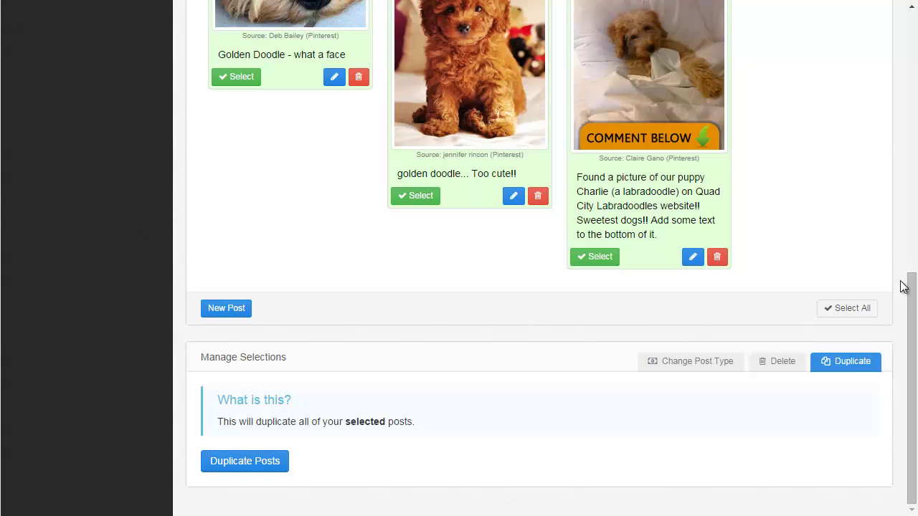
drag(909, 294, 905, 205)
triple_click(611, 433)
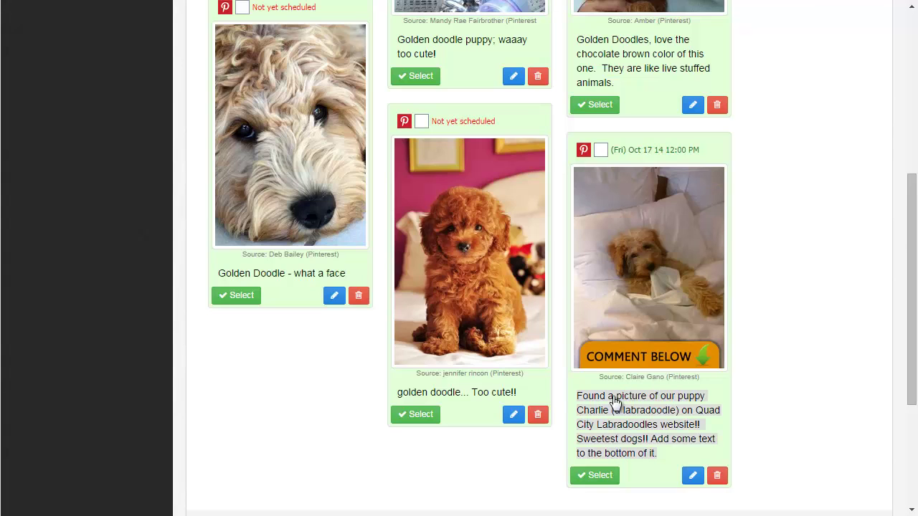
click(663, 266)
drag(911, 251, 898, 416)
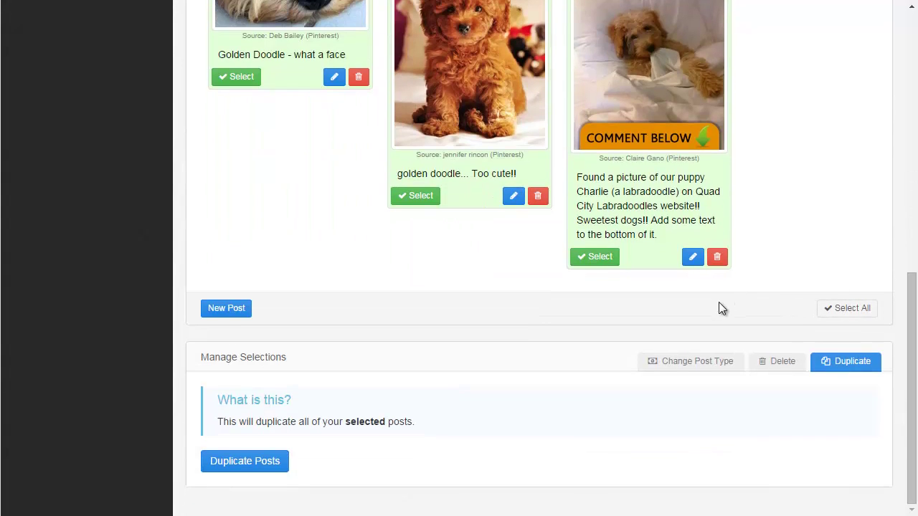
scroll(849, 322, up, 1)
drag(911, 304, 911, 260)
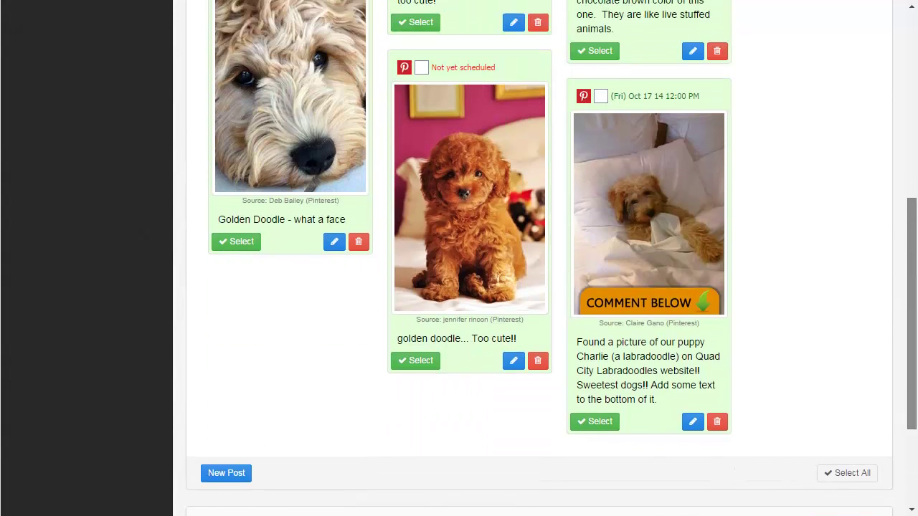
key(Home)
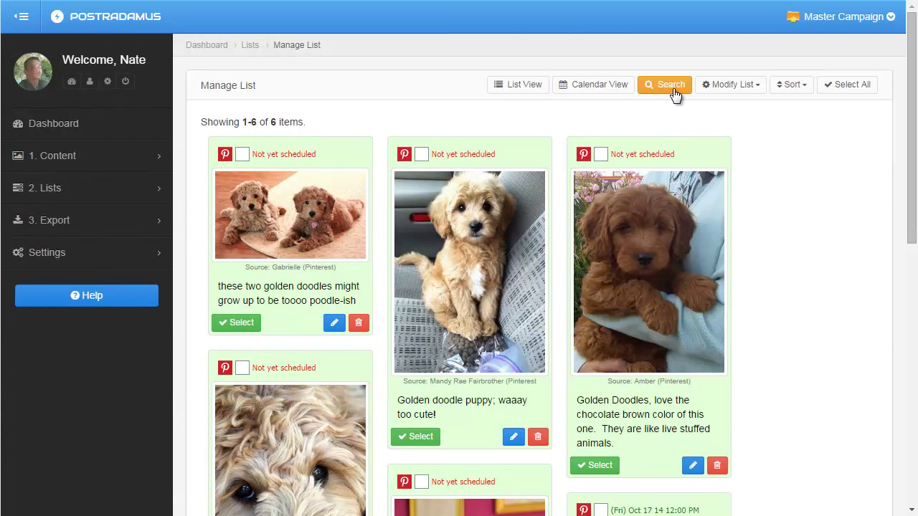
- Sort the posts by scheduled time, and after that by created date
click(793, 86)
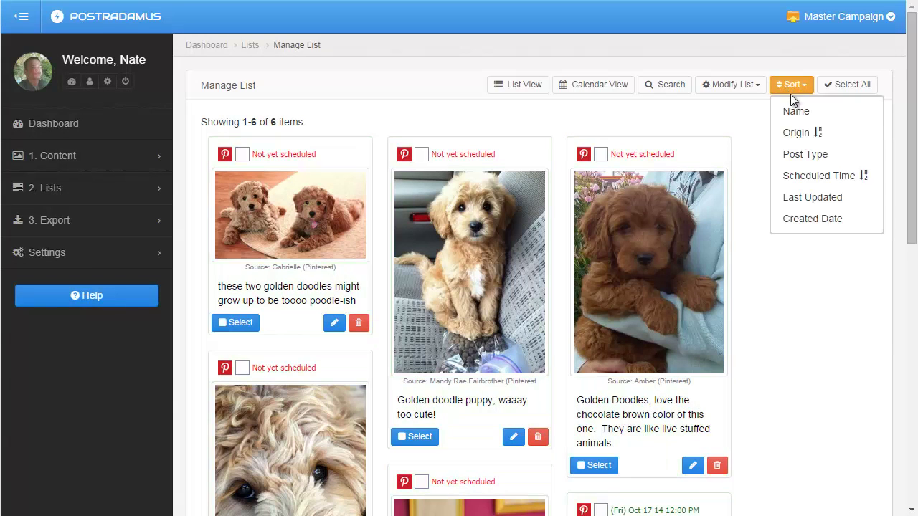
click(816, 172)
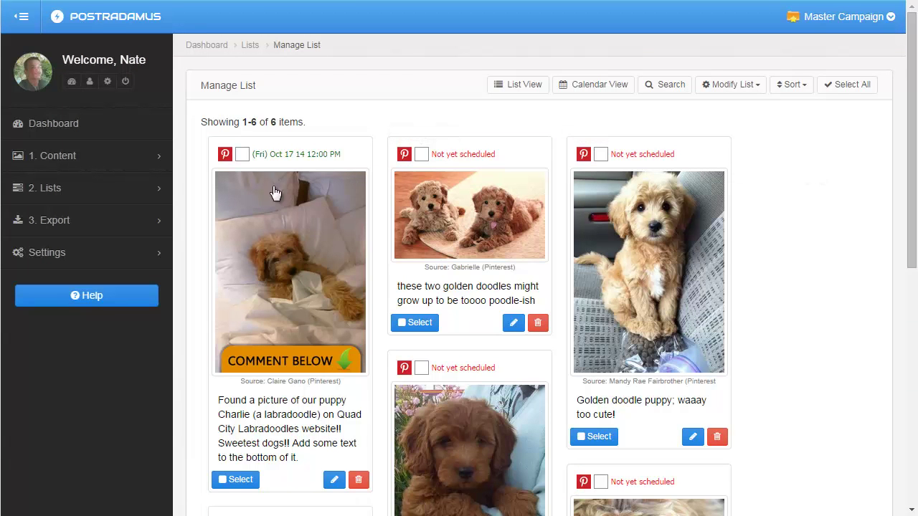
click(792, 85)
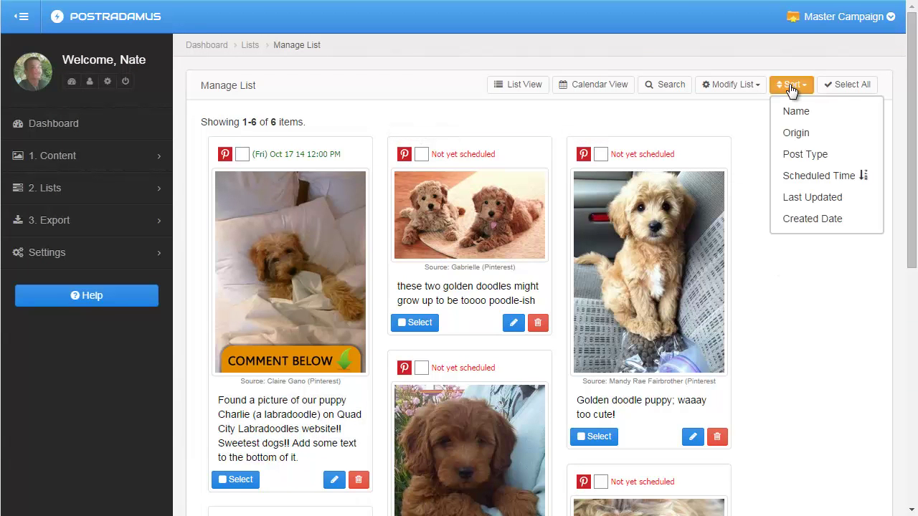
click(807, 220)
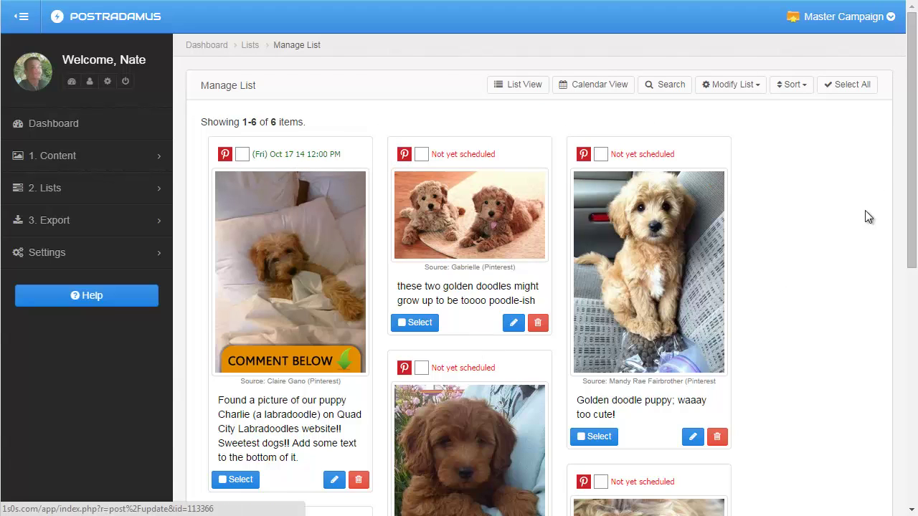
click(781, 86)
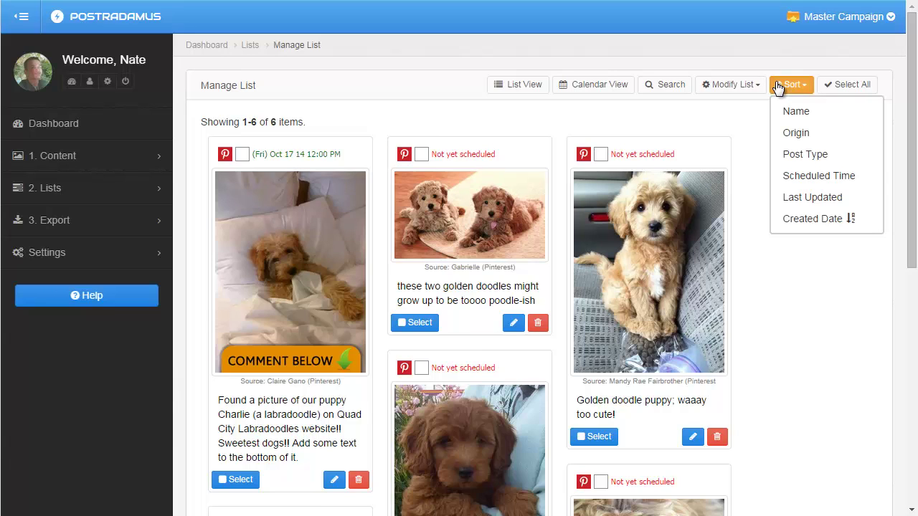
click(781, 87)
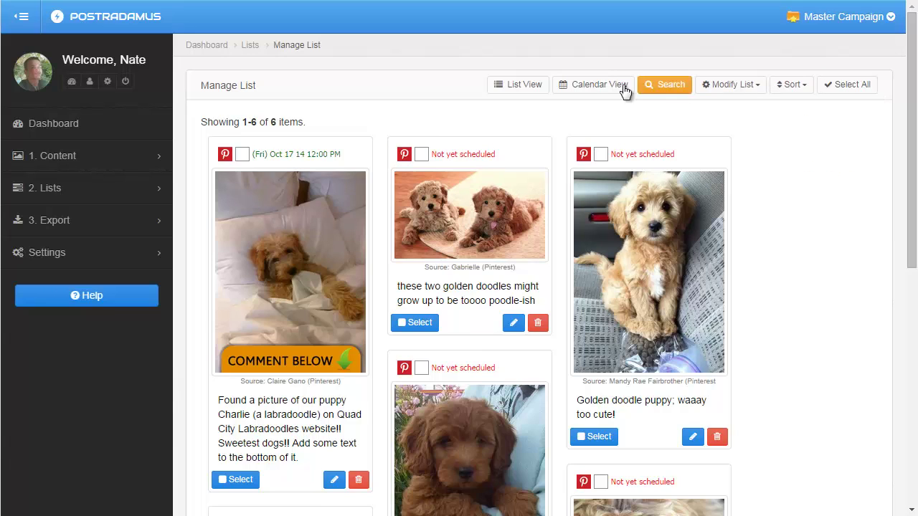
- Search the list for scheduled posts only
click(660, 86)
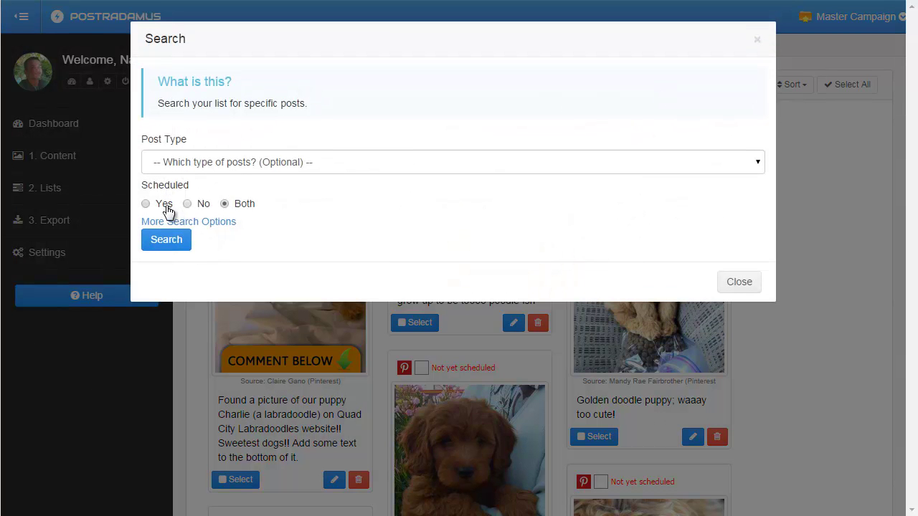
click(164, 205)
click(171, 245)
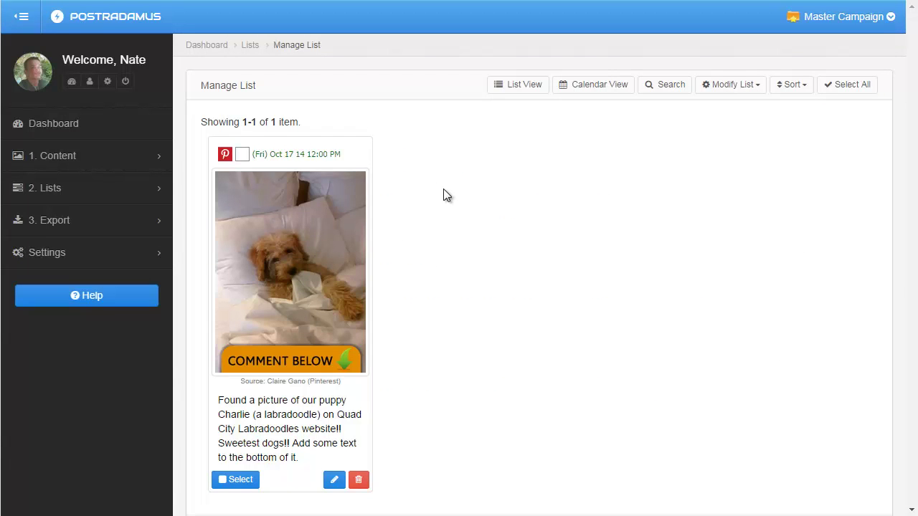
- Search the list again for both scheduled and unscheduled posts
click(666, 84)
click(245, 206)
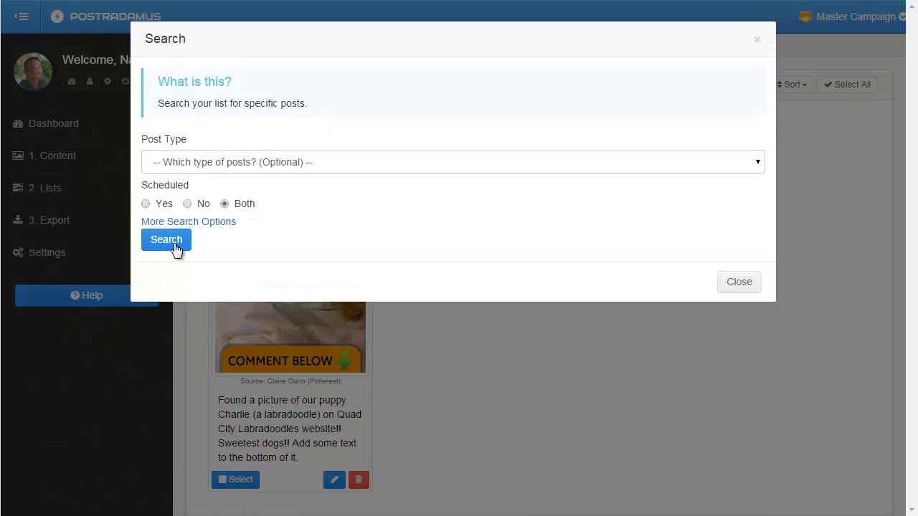
click(173, 243)
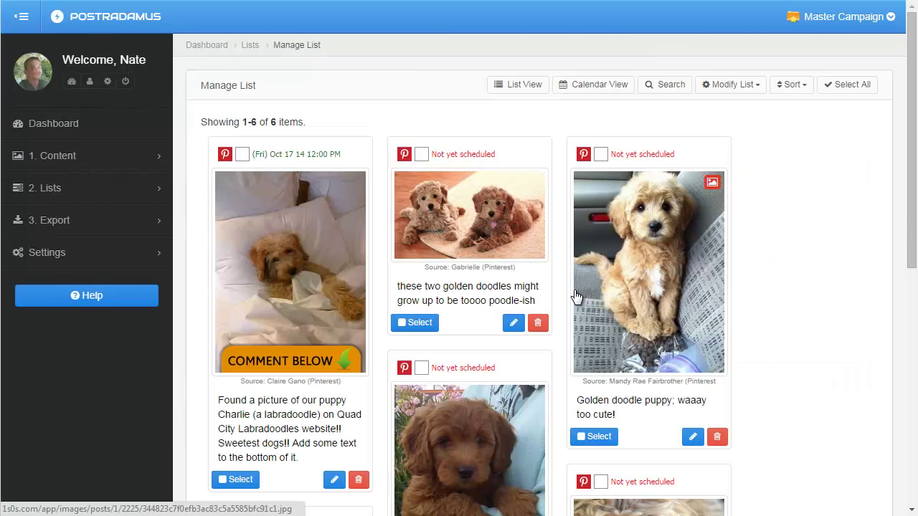
- Switch the list to the calendar view and look over the week of October 12–18, 2014
click(594, 87)
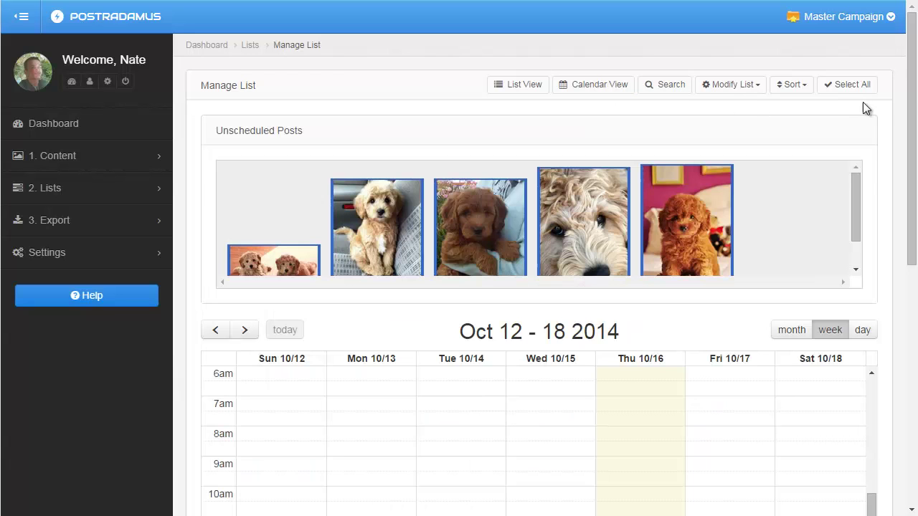
drag(910, 86, 915, 166)
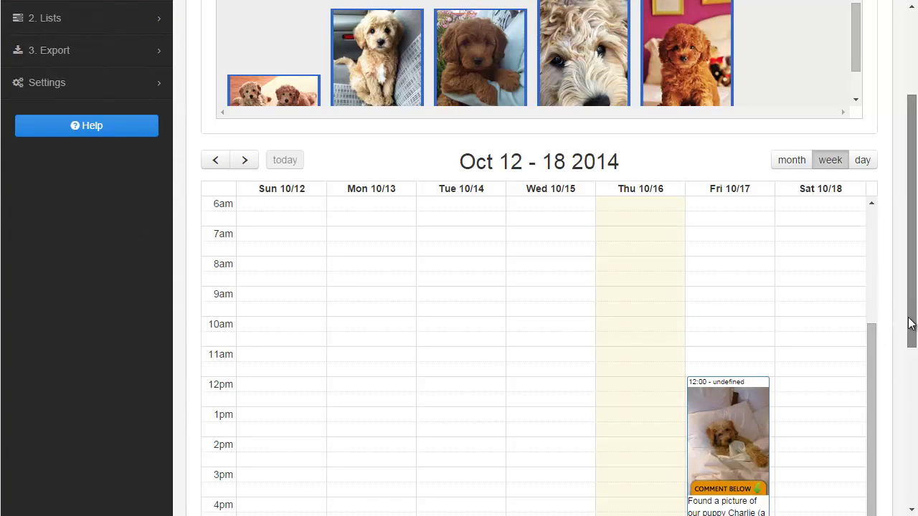
scroll(888, 344, down, 2)
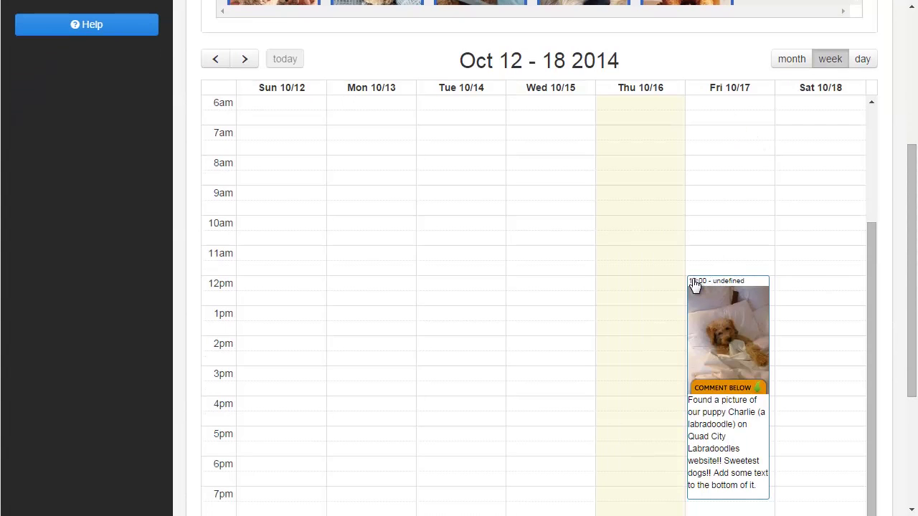
scroll(733, 328, up, 2)
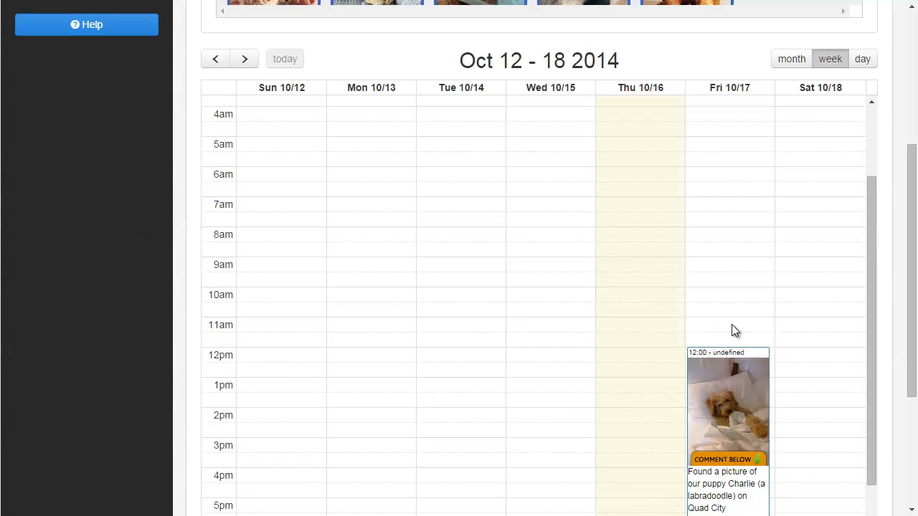
scroll(735, 328, up, 1)
scroll(881, 197, up, 2)
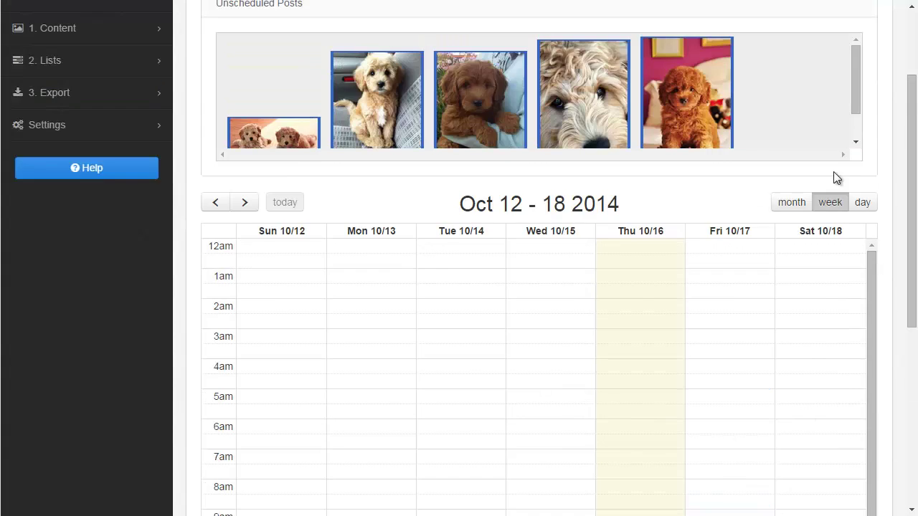
- Schedule the unscheduled "golden doodle... Too cute!!" post for Friday 10/17 at 6:00 am on the calendar
drag(687, 89, 715, 435)
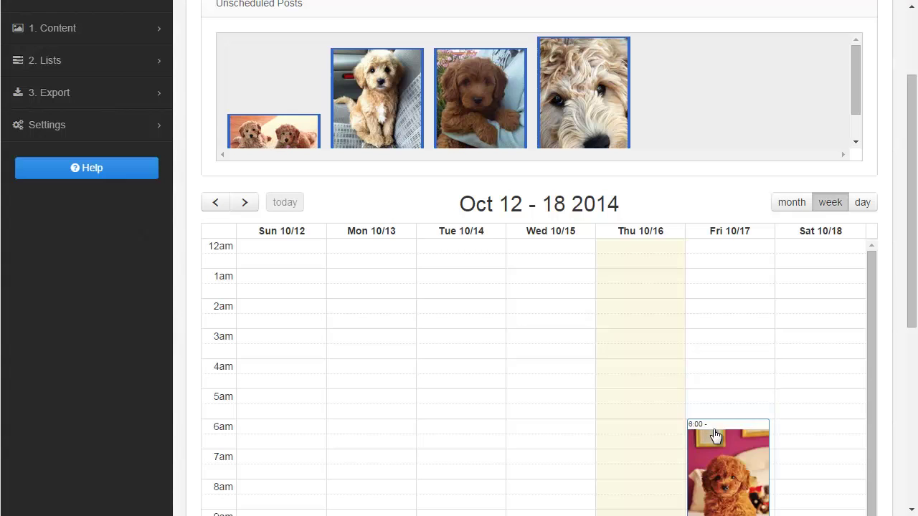
drag(902, 298, 893, 415)
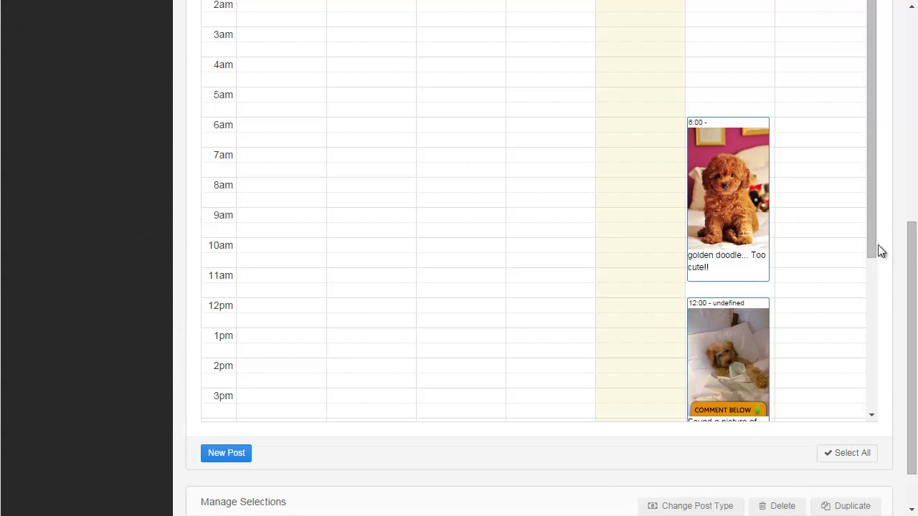
drag(906, 246, 914, 92)
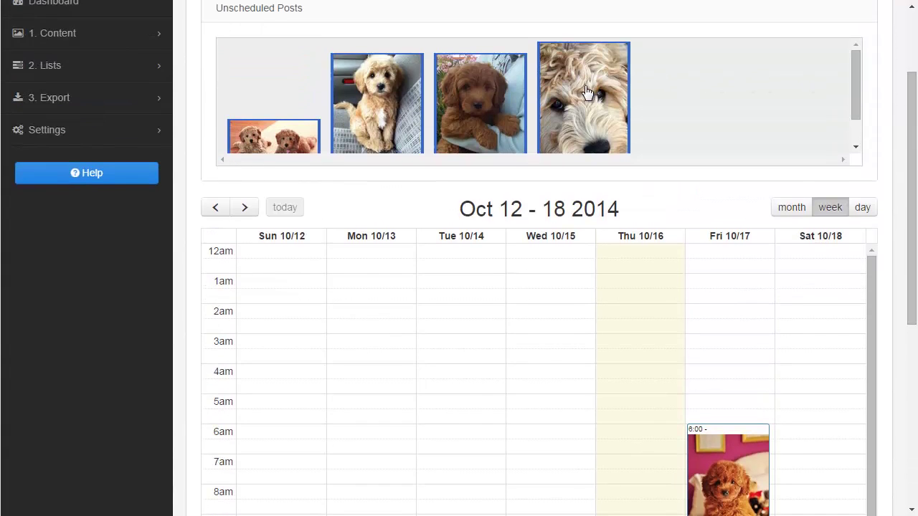
- Schedule the "Golden Doodle - what a face" post for Saturday 10/18 at 5:00 am
drag(590, 102, 814, 402)
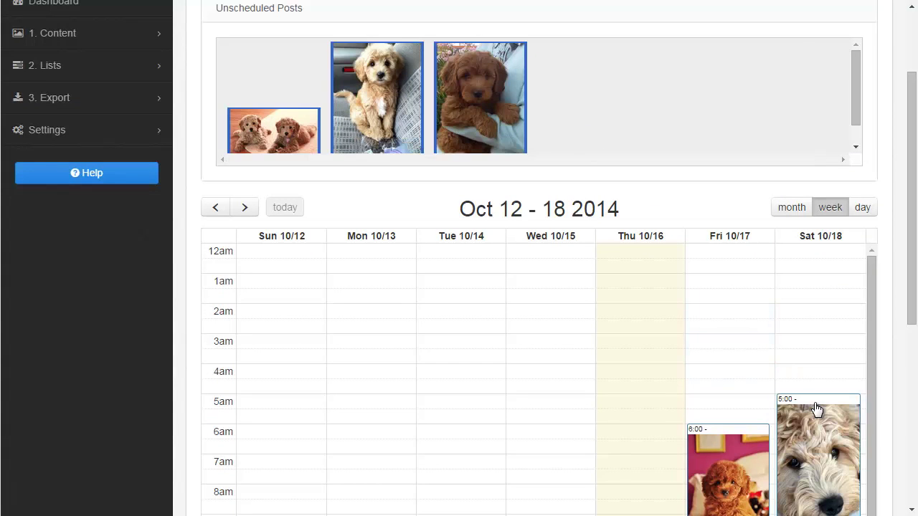
drag(911, 104, 892, 328)
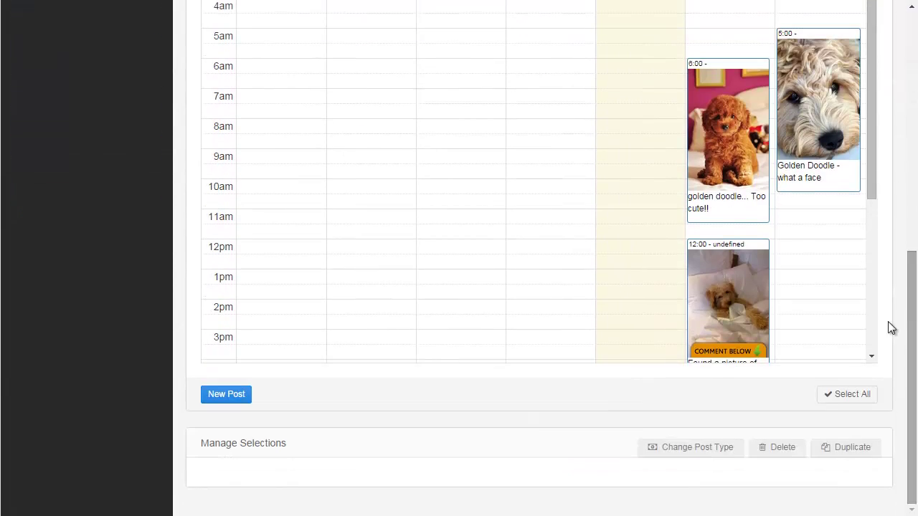
scroll(602, 282, up, 6)
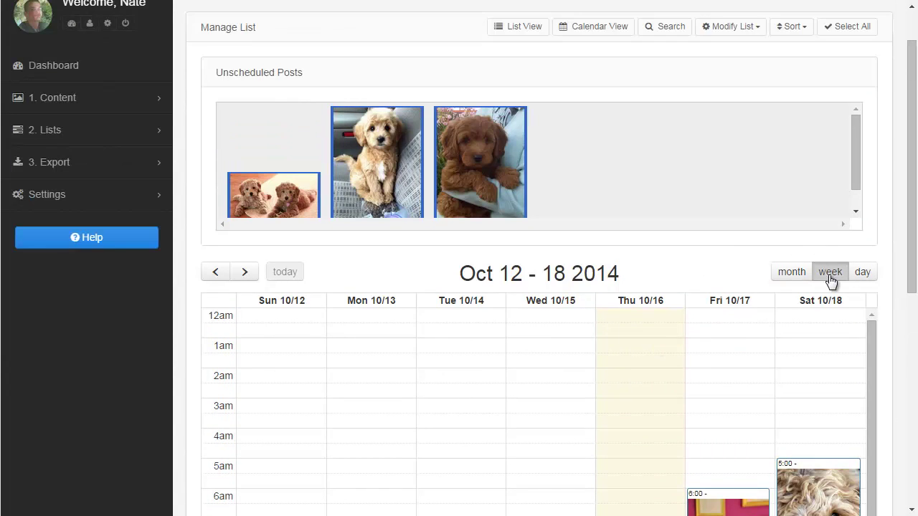
- Go to the week of October 19–25 and schedule the two-puppies post for Sunday 10/19 at 10:30 am
click(244, 272)
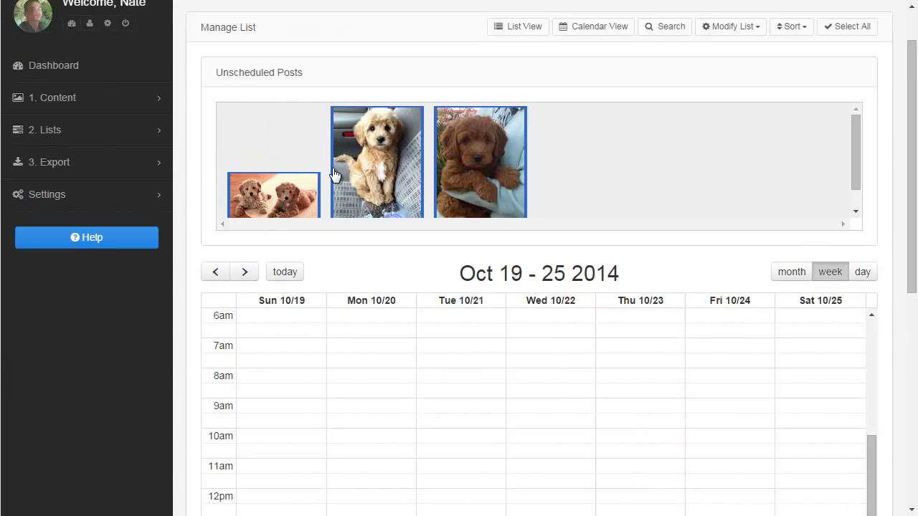
drag(289, 192, 267, 449)
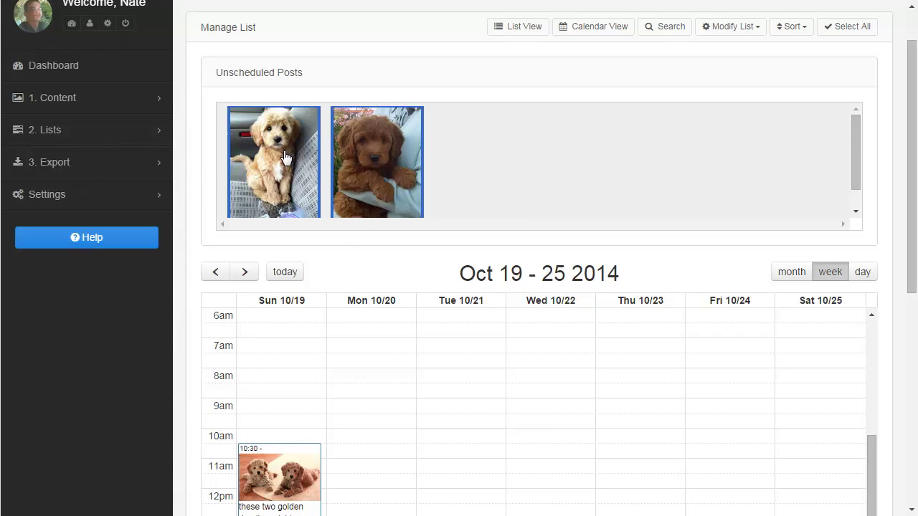
- Schedule the "waaay too cute!" post and the chocolate brown puppy post on Monday 10/20, with the chocolate one at 3:00 pm
drag(284, 156, 388, 329)
drag(303, 122, 380, 486)
scroll(417, 408, down, 4)
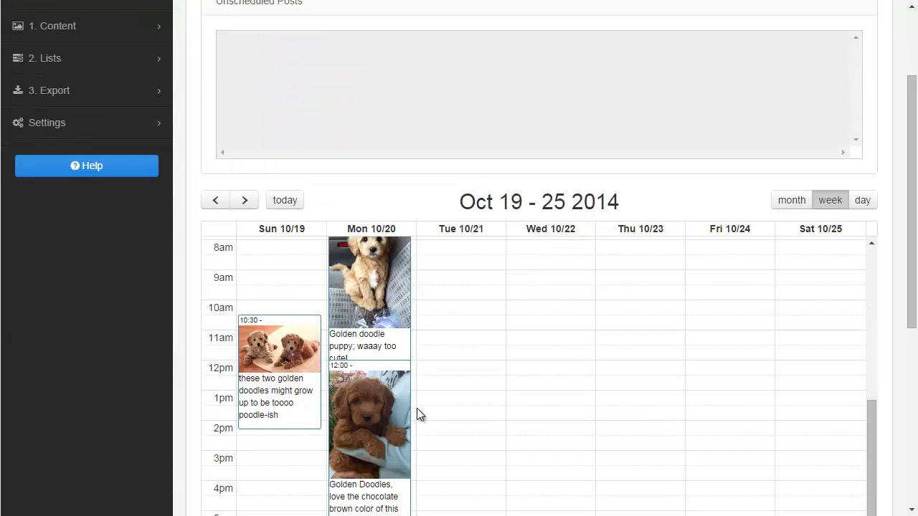
drag(376, 339, 367, 359)
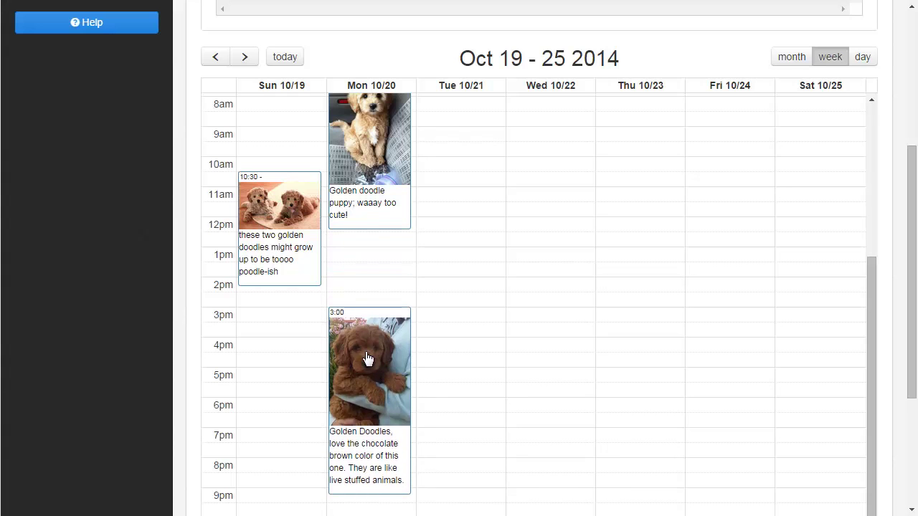
- Look over the scheduled posts for October 19–25 and switch from the calendar to the list view
scroll(564, 305, up, 10)
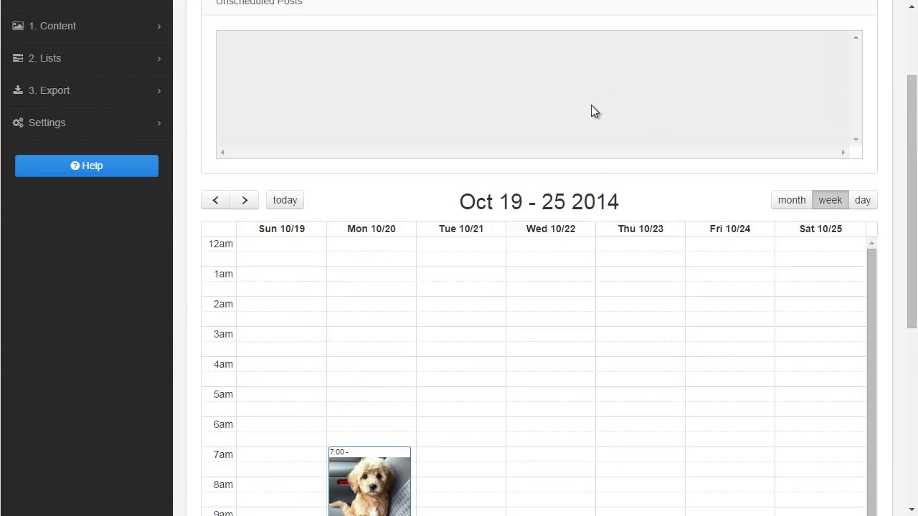
scroll(592, 106, up, 3)
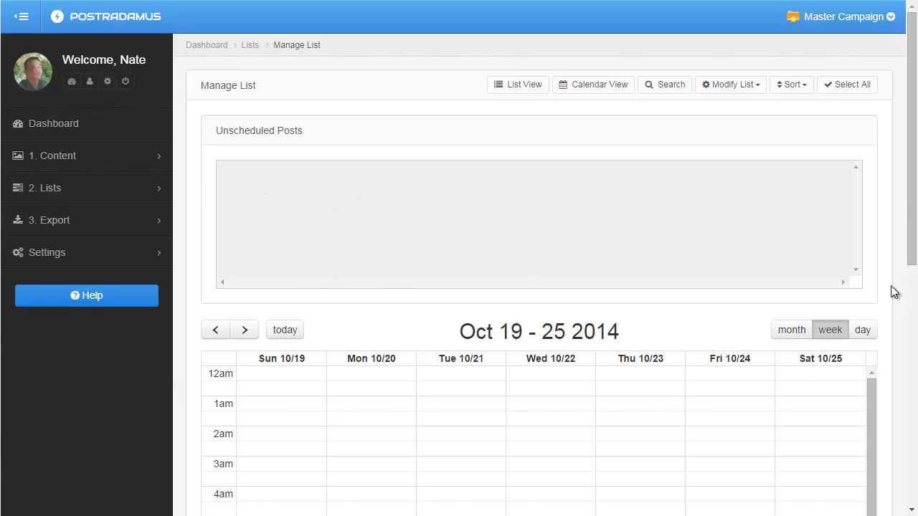
drag(916, 200, 914, 459)
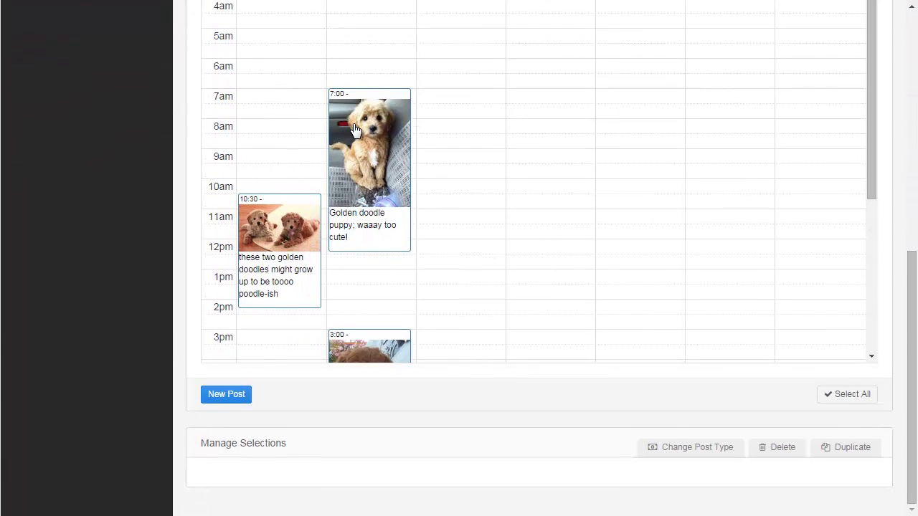
scroll(362, 133, up, 2)
mouse_move(373, 281)
mouse_down()
mouse_move(500, 287)
mouse_move(511, 295)
mouse_move(387, 290)
mouse_move(387, 226)
mouse_move(386, 281)
mouse_up()
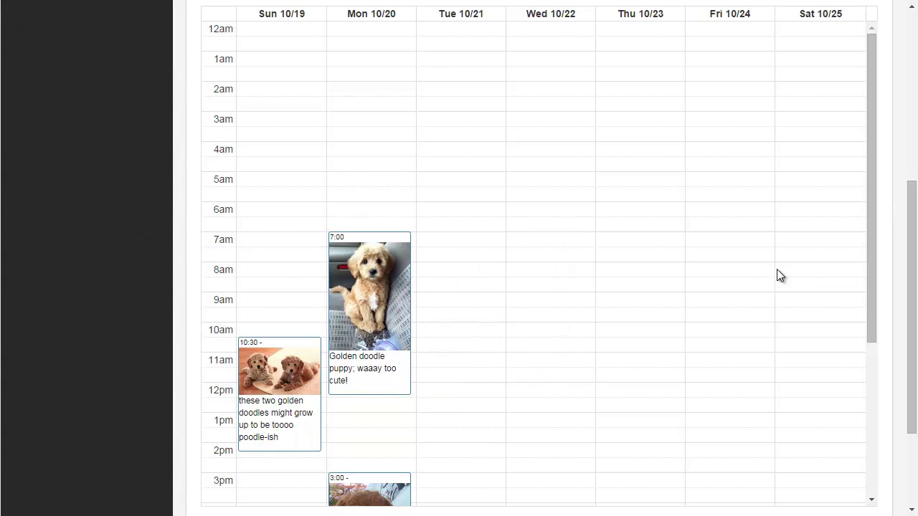
drag(911, 269, 910, 101)
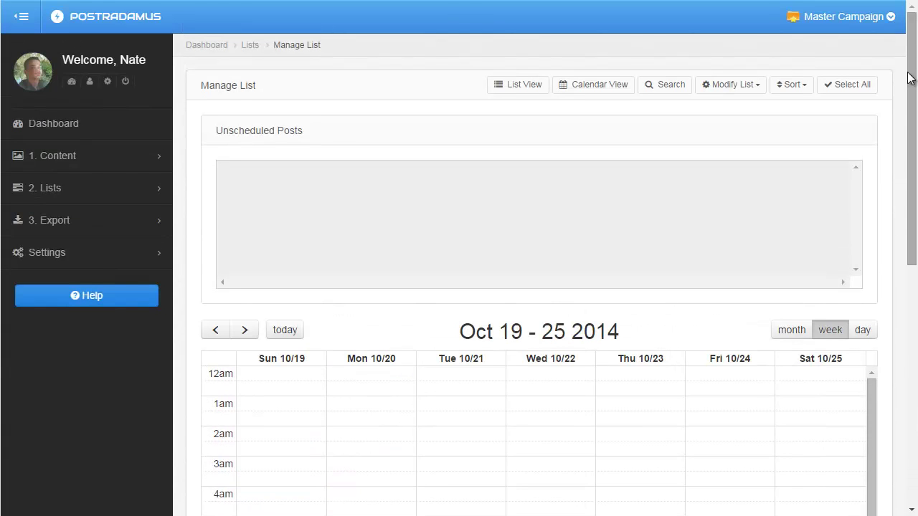
click(521, 85)
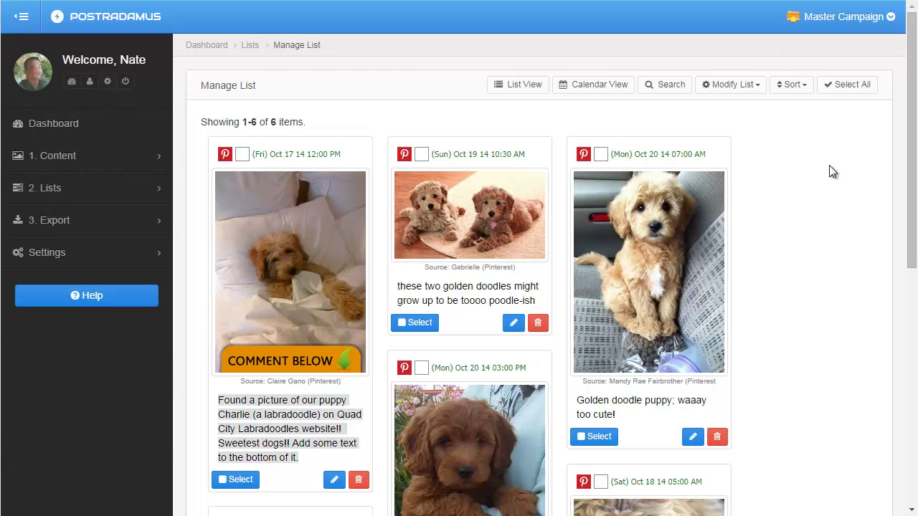
click(513, 326)
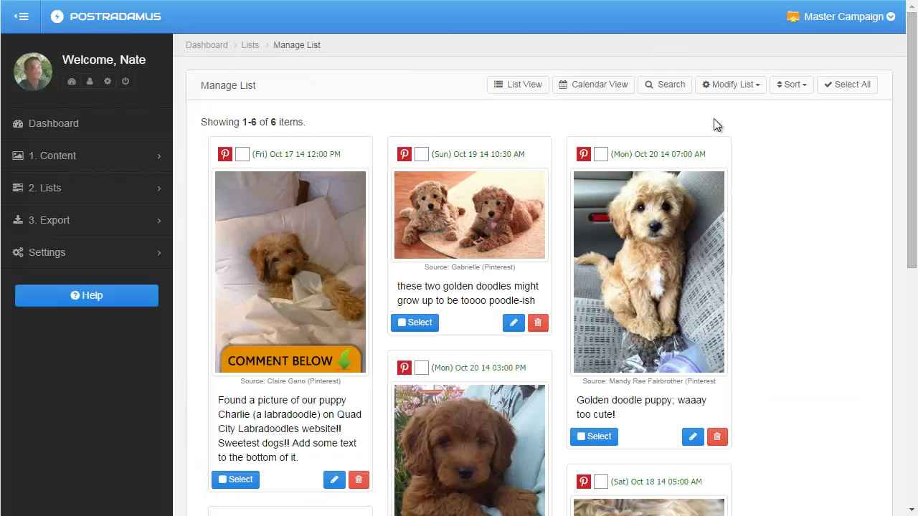
mouse_move(498, 196)
click(579, 89)
- View the Rename option for the list and close it without changing the name
click(739, 84)
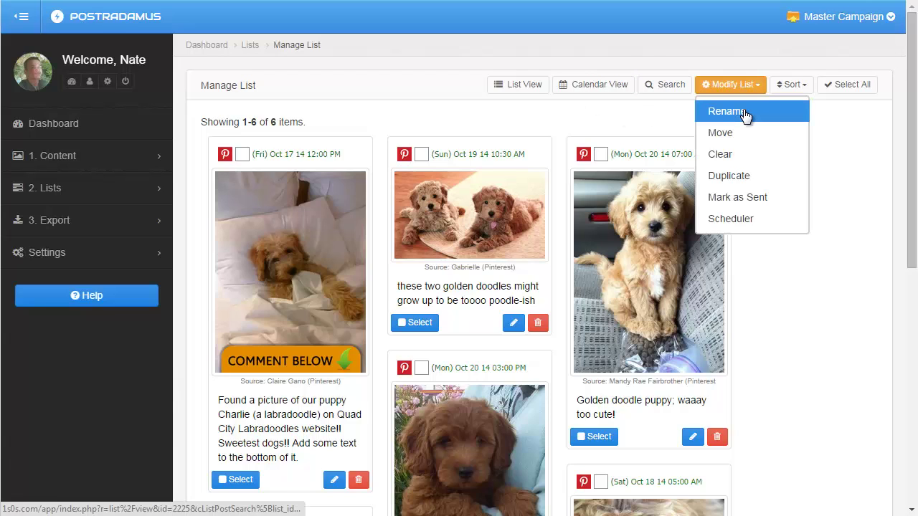
click(743, 109)
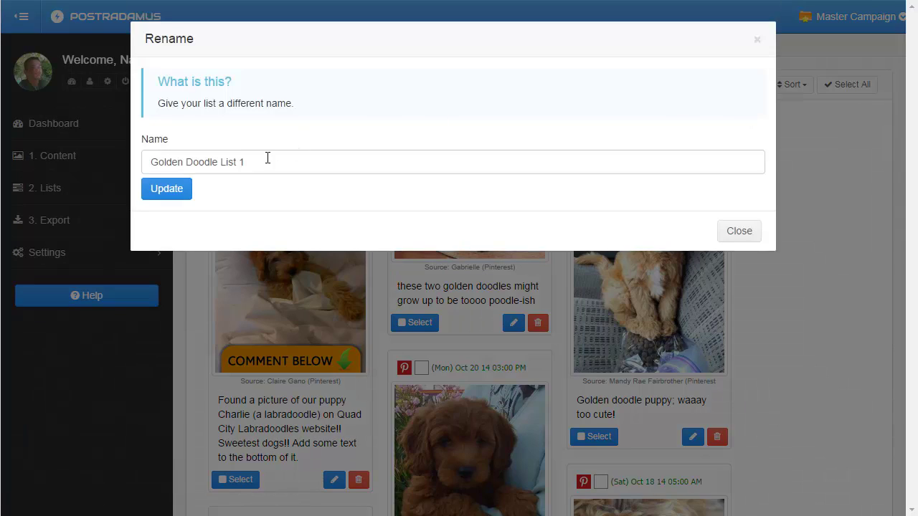
click(739, 231)
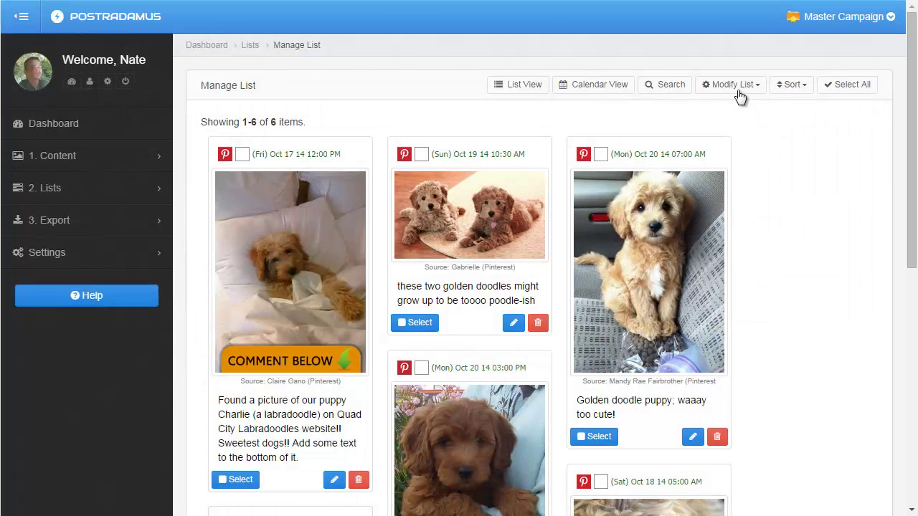
- Fill in "Golden Doodle List 2" as the name for duplicating the entire list, and close the dialog without duplicating
click(738, 87)
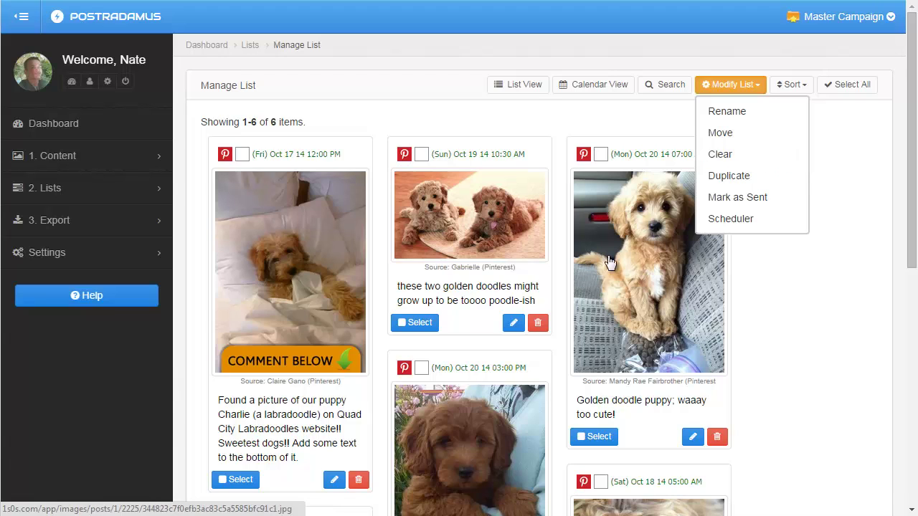
click(714, 177)
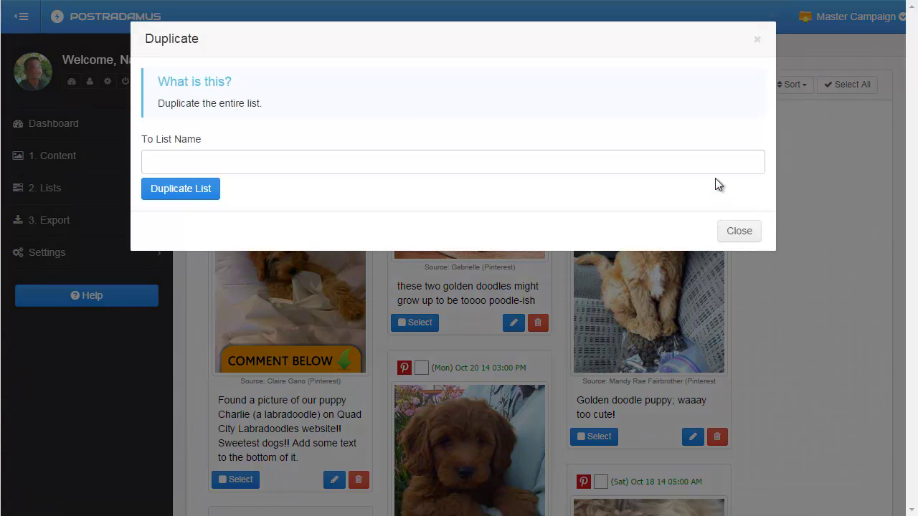
click(182, 162)
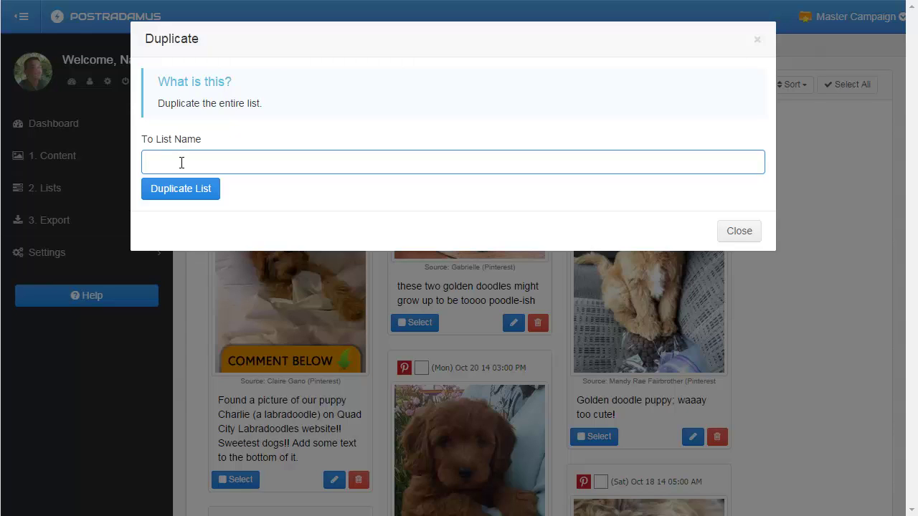
text(golden Doodle List 2)
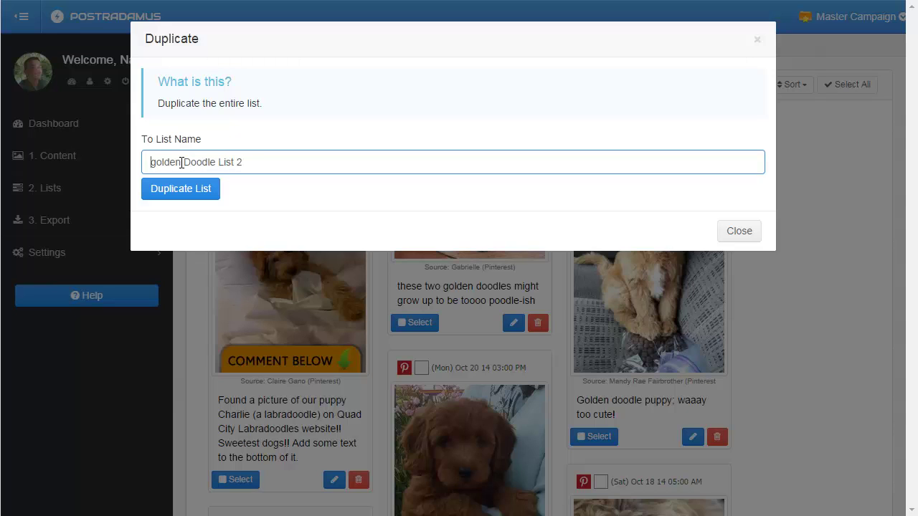
key(shift+Right)
text(G)
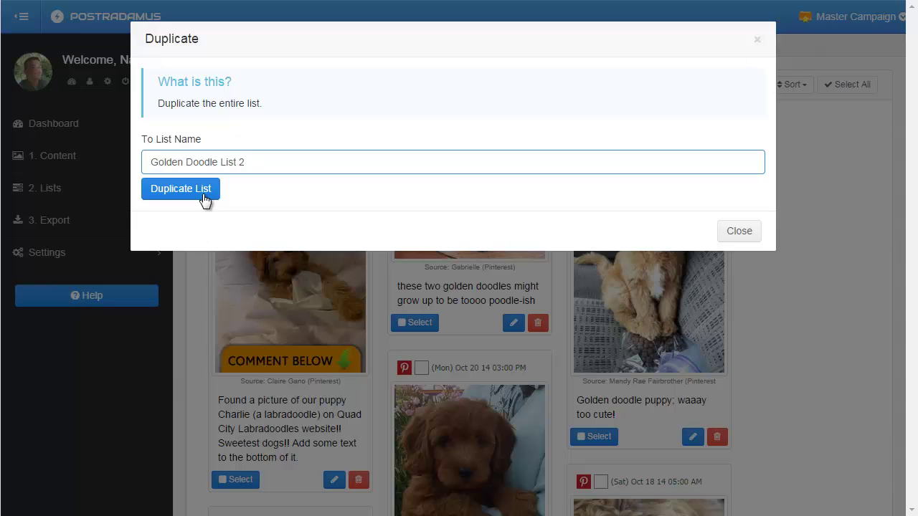
drag(275, 162, 180, 149)
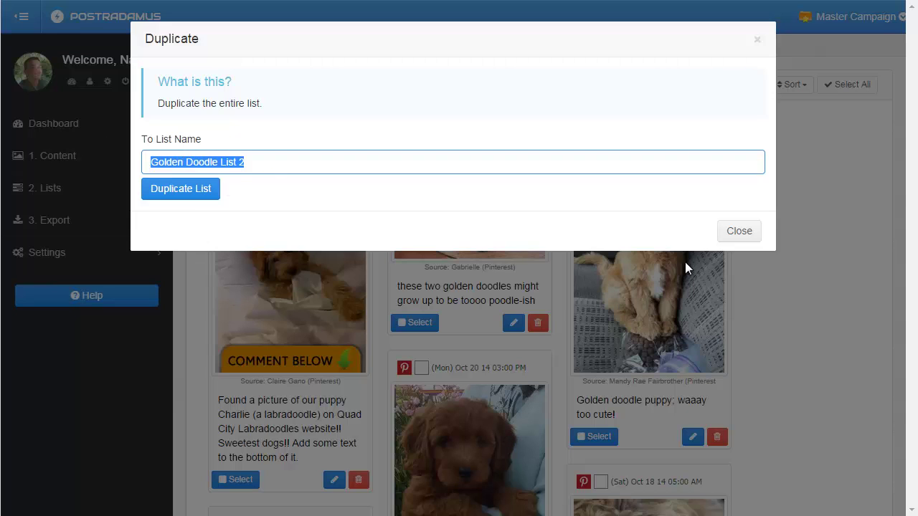
click(746, 234)
click(741, 93)
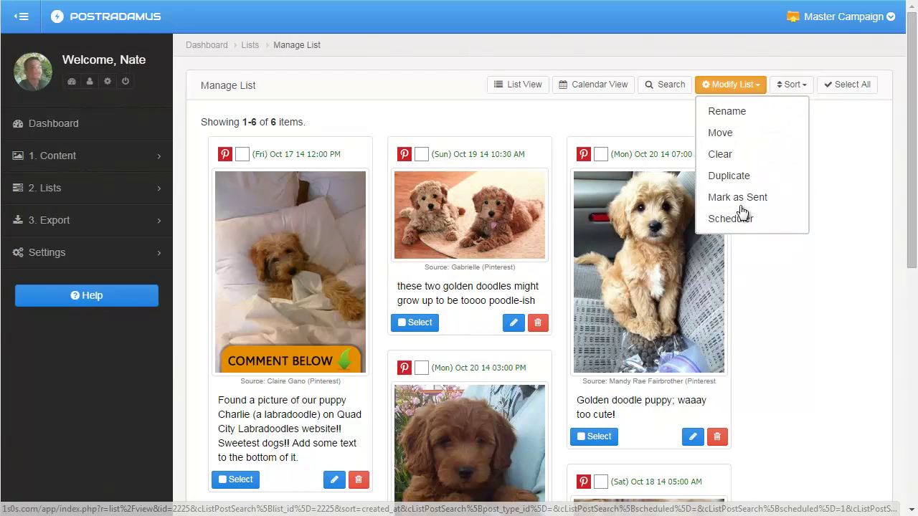
click(728, 84)
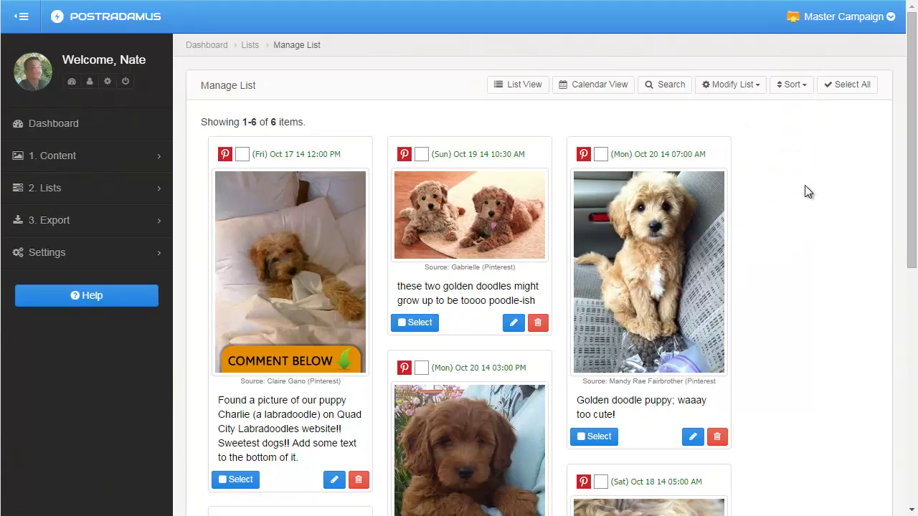